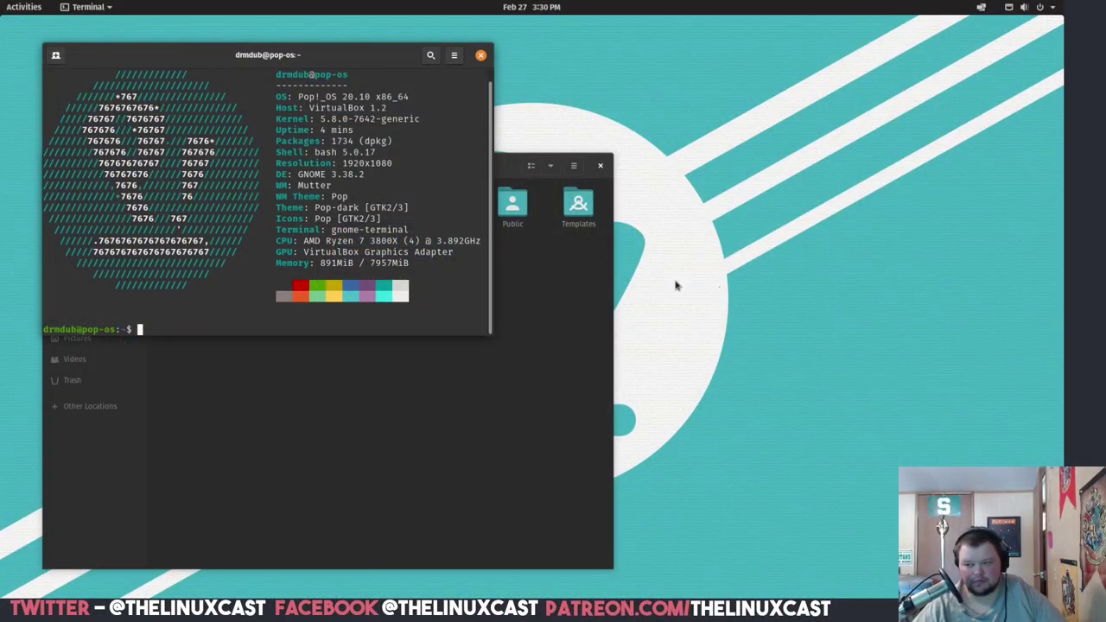
- Put the terminal at the upper right and Files at the upper left, then open Activities
left_click_drag(319, 55, 799, 88)
left_click_drag(506, 169, 476, 129)
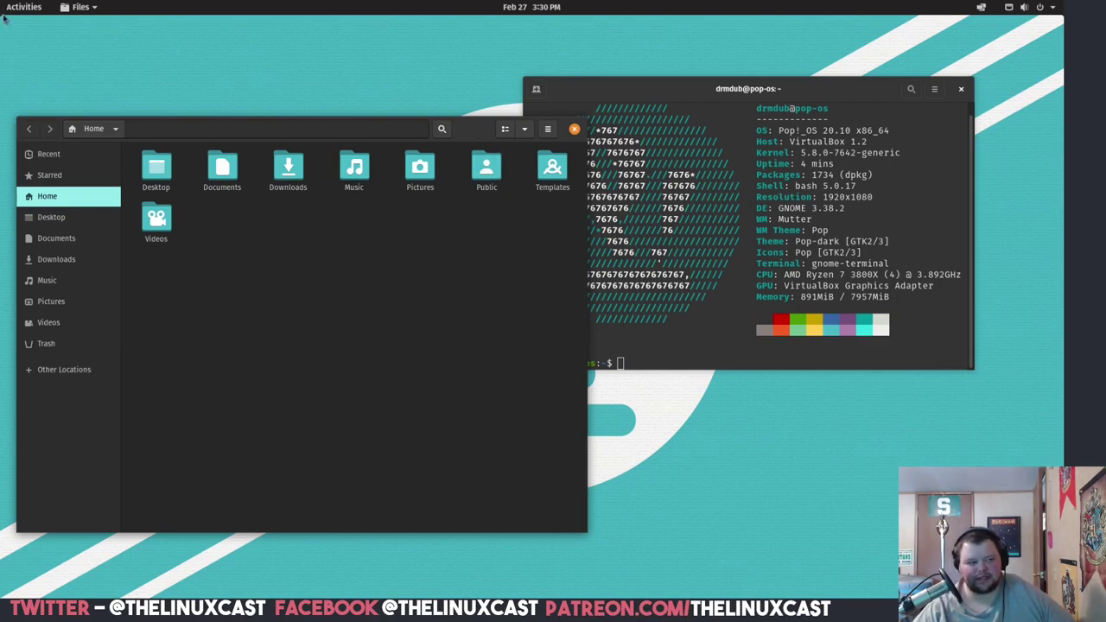
key("super")
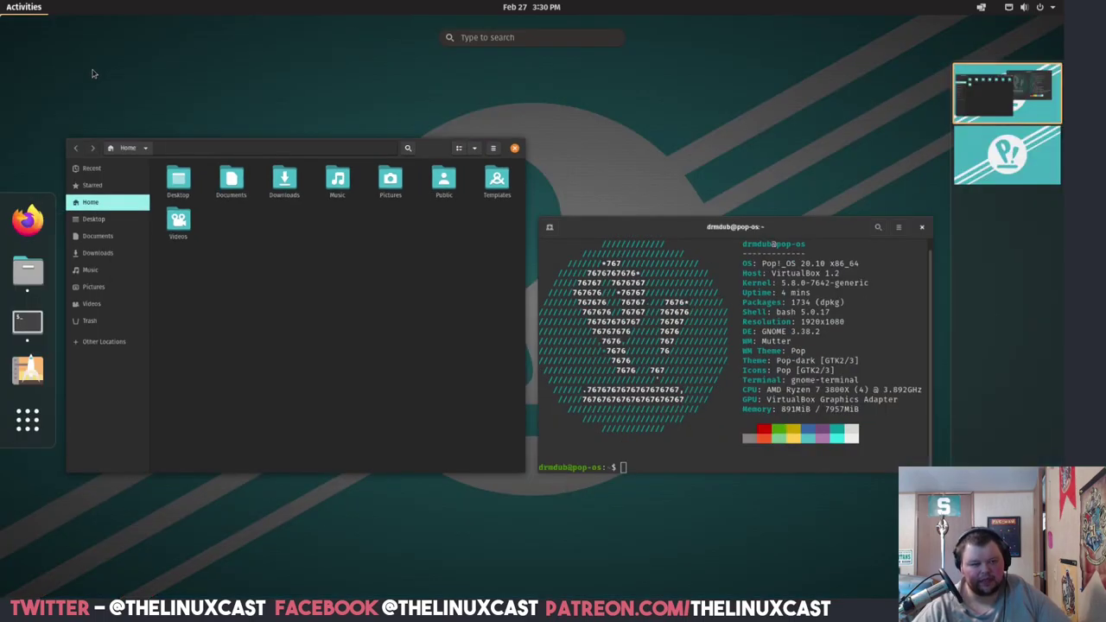
- Launch Extensions from an 'ext' search, scroll its Built-In extensions list, then close it
type("ext")
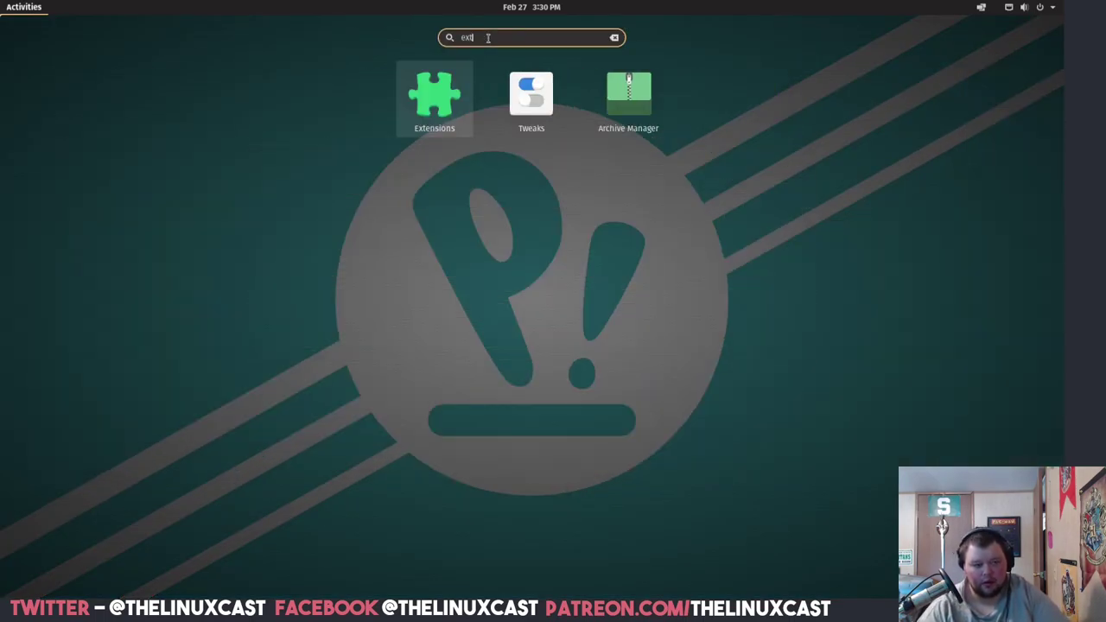
key("Return")
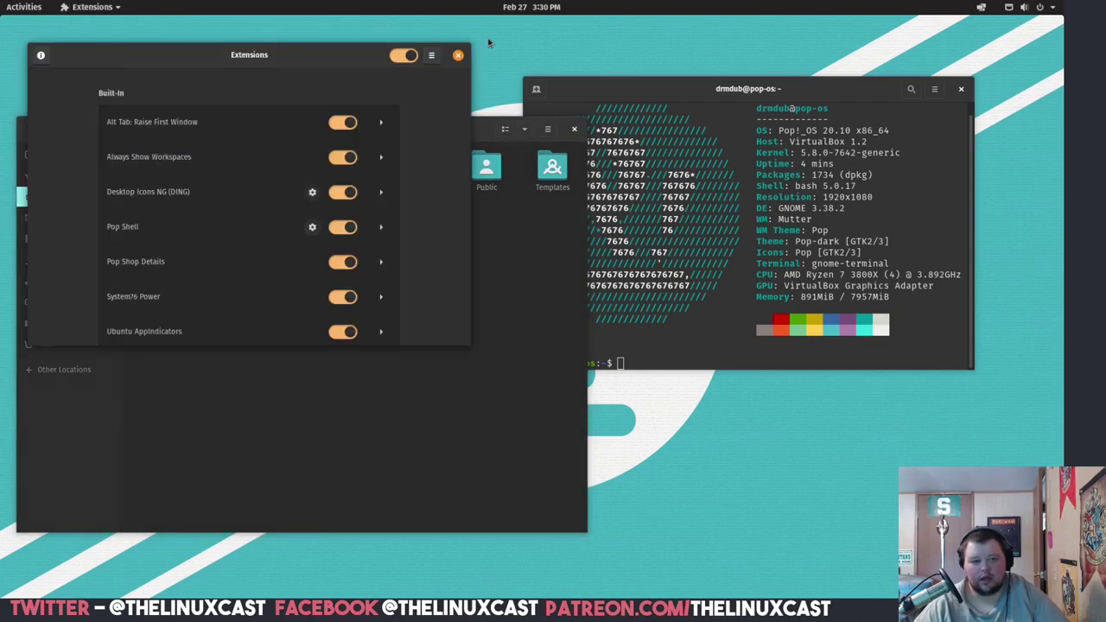
left_click_drag(315, 54, 847, 239)
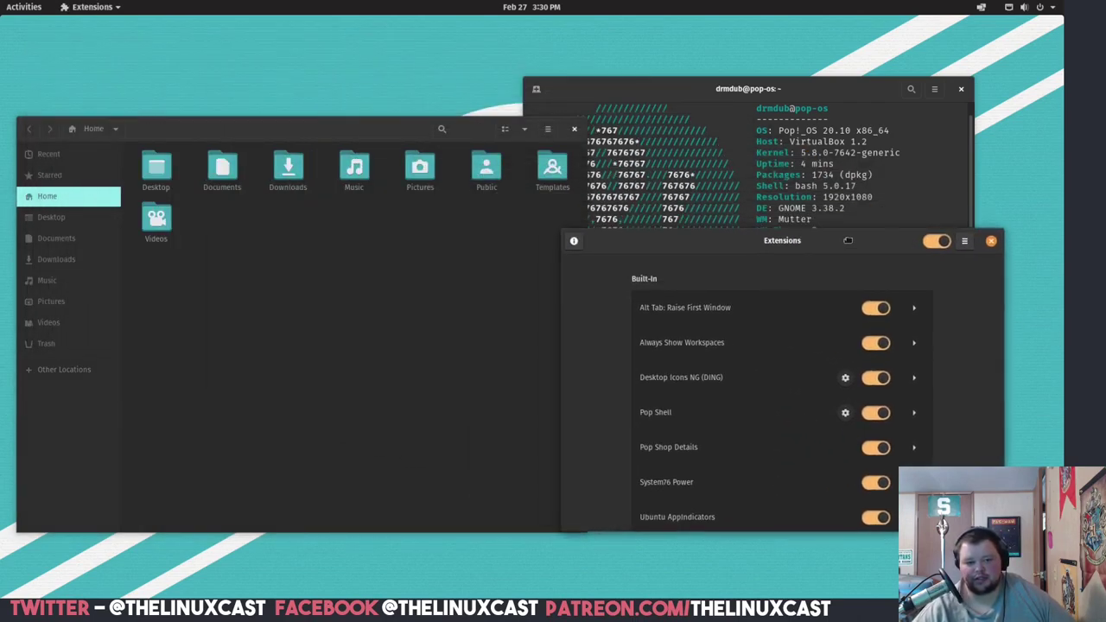
scroll(717, 363, "down", 1)
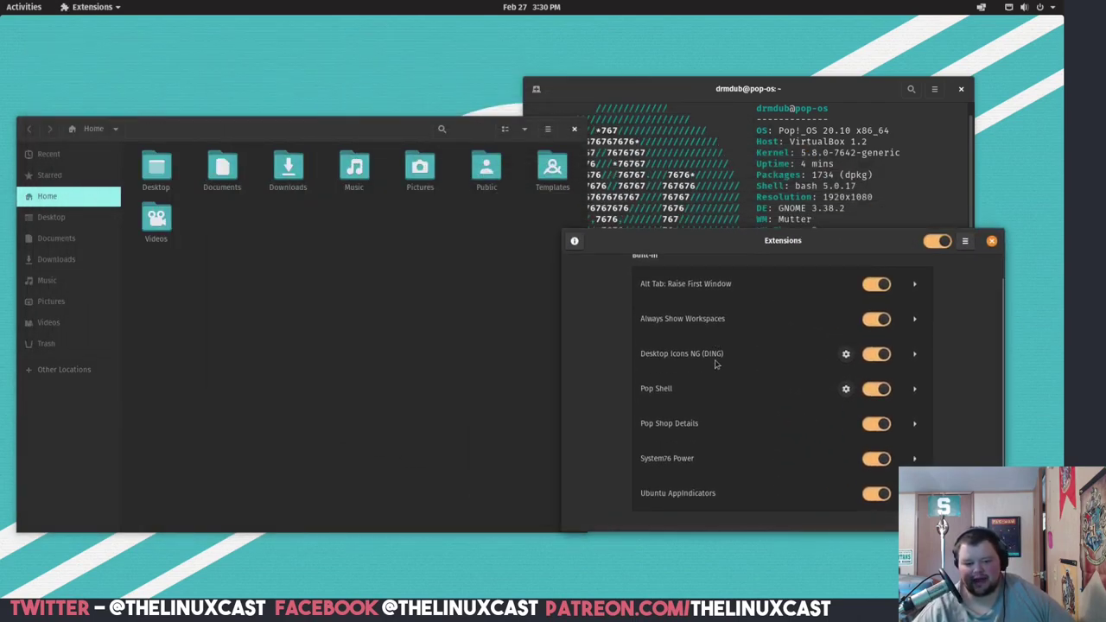
scroll(715, 364, "up", 1)
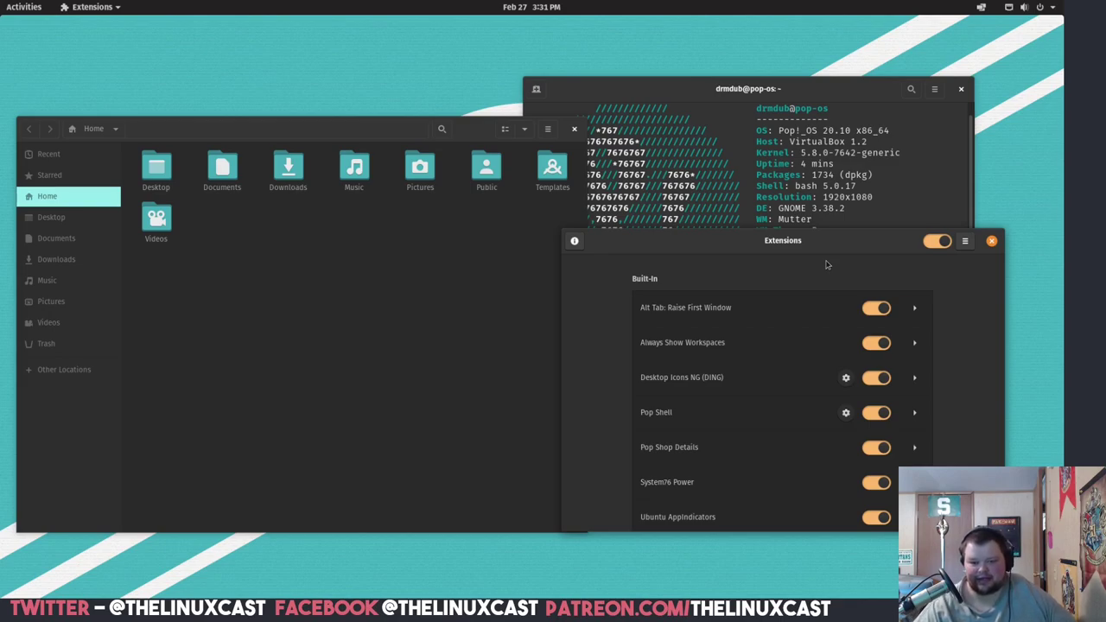
left_click(991, 242)
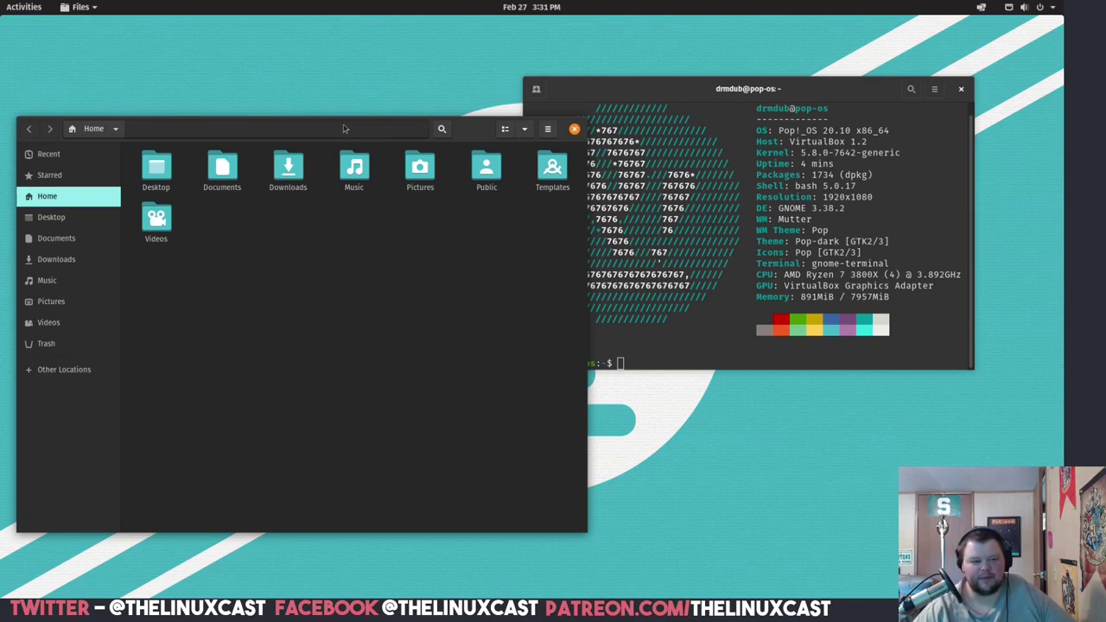
- Close and reopen the Files Home window from the dock twice, placing it down and right
left_click_drag(69, 127, 153, 126)
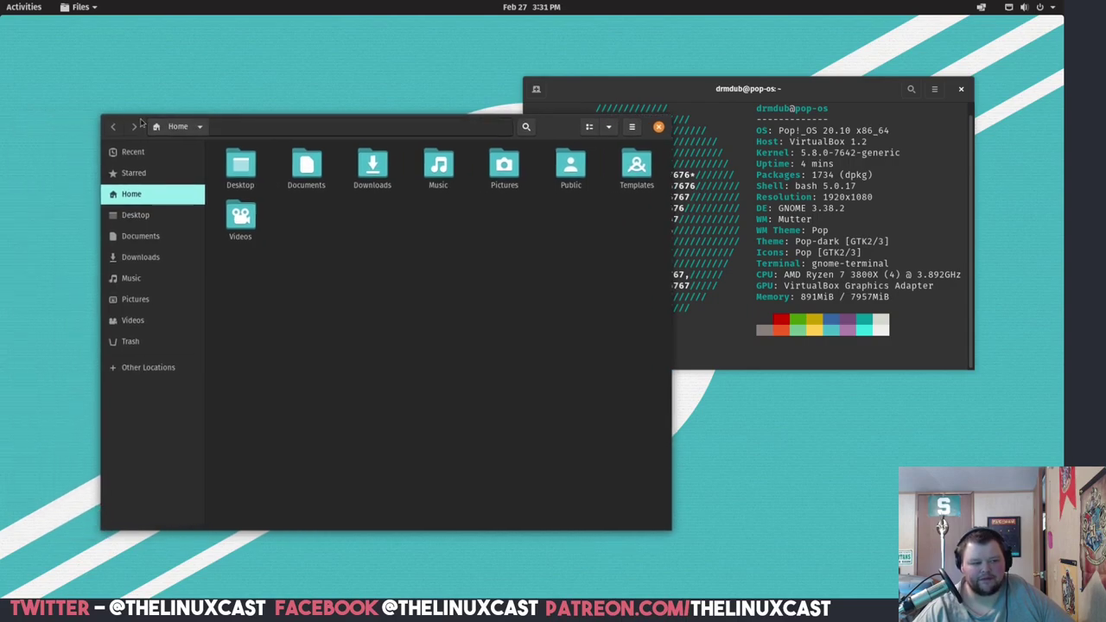
left_click(658, 127)
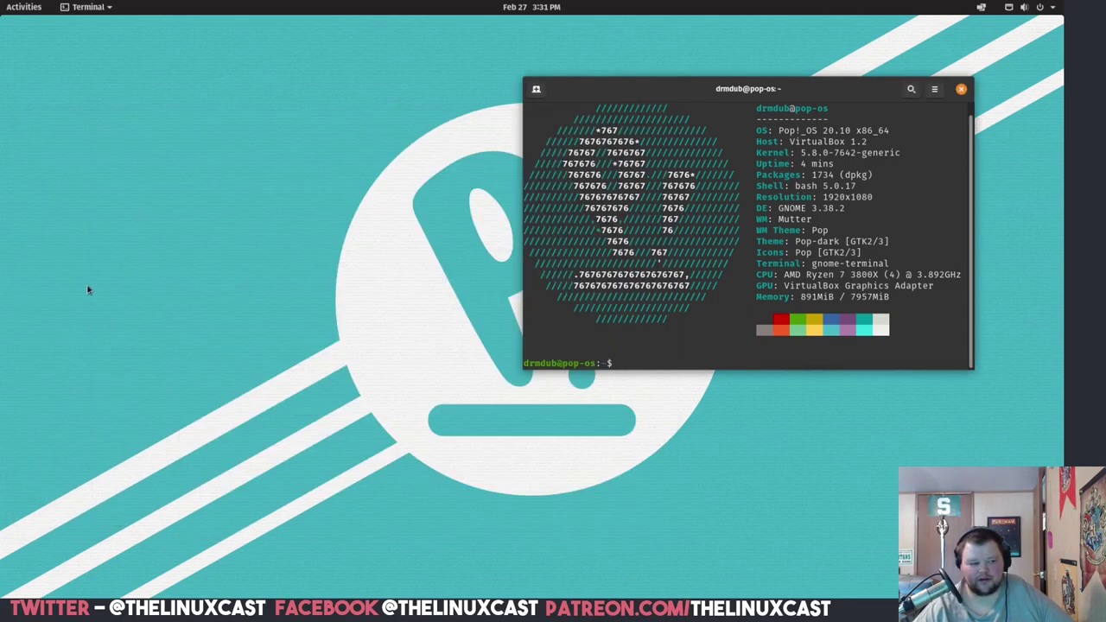
key("super")
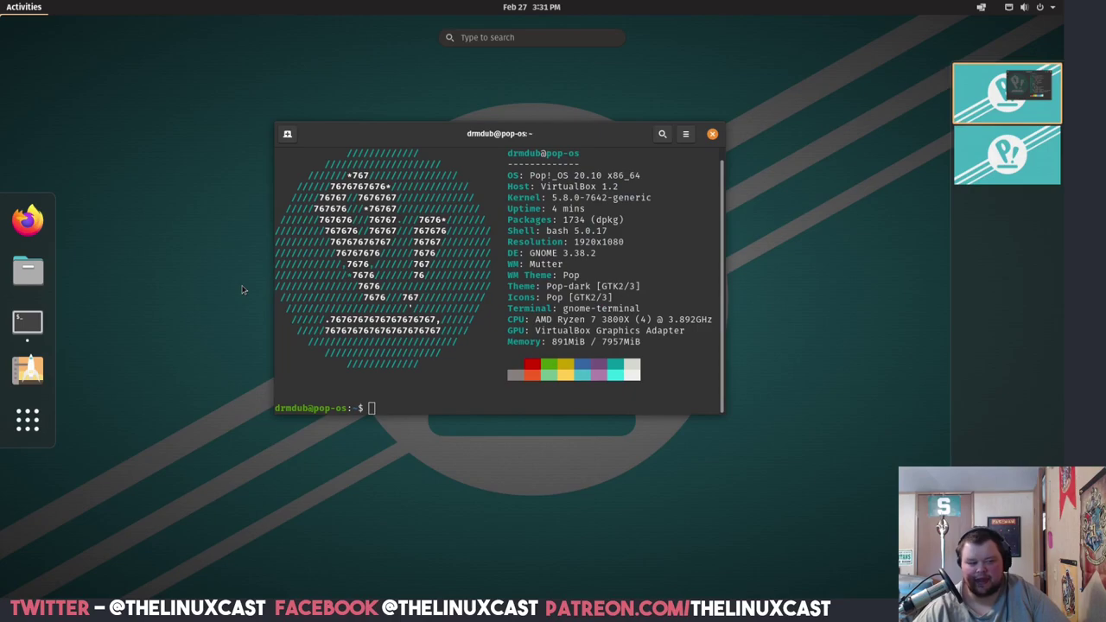
left_click(28, 270)
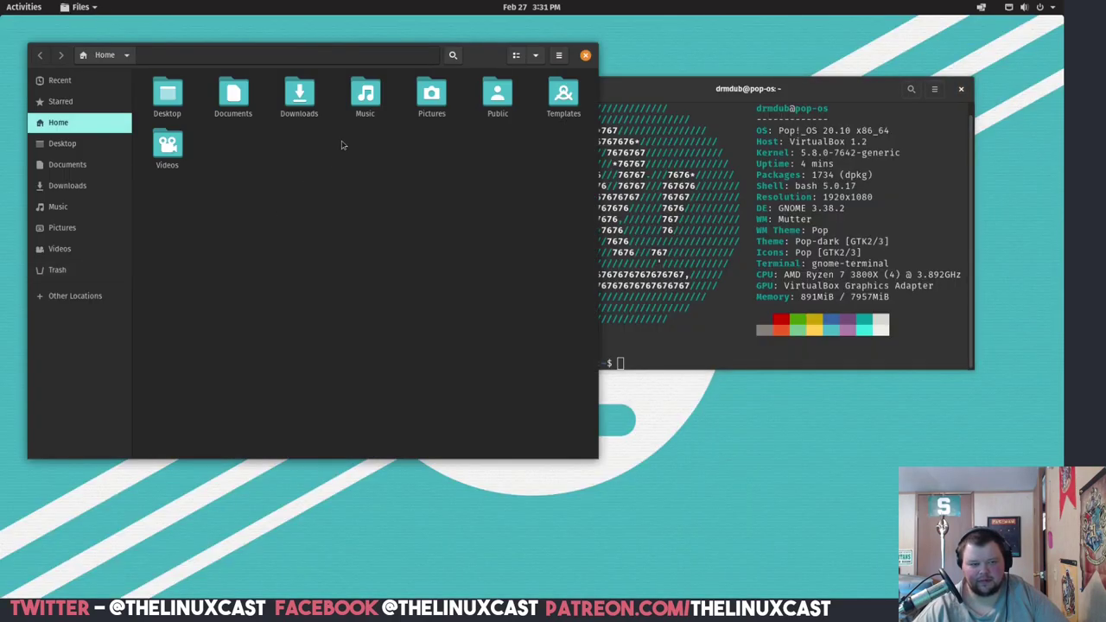
left_click_drag(485, 54, 635, 108)
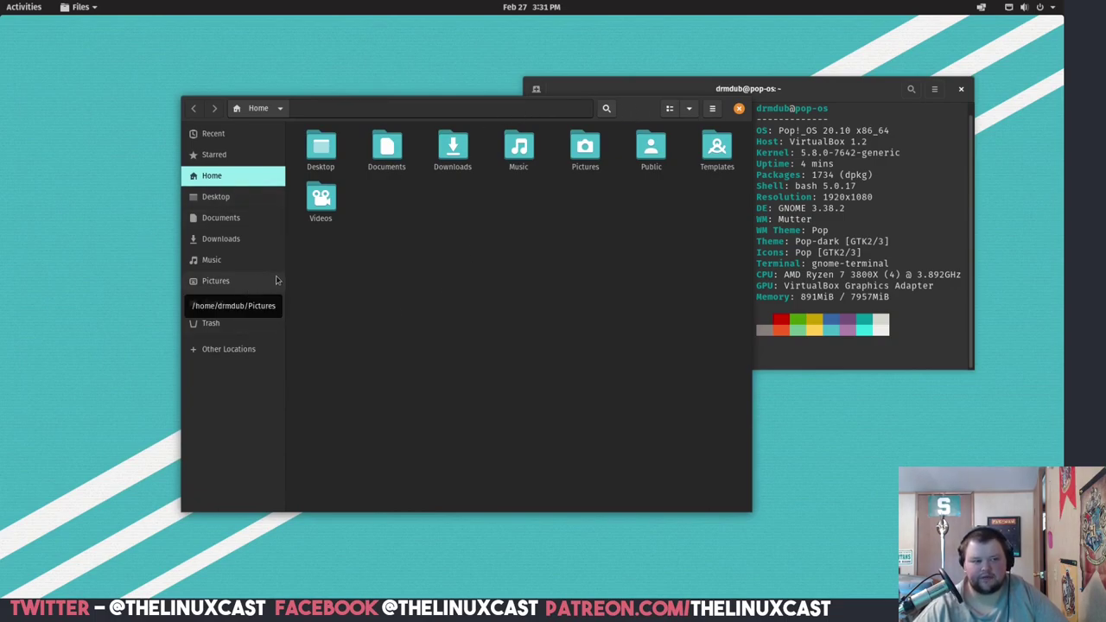
left_click(739, 108)
key("super")
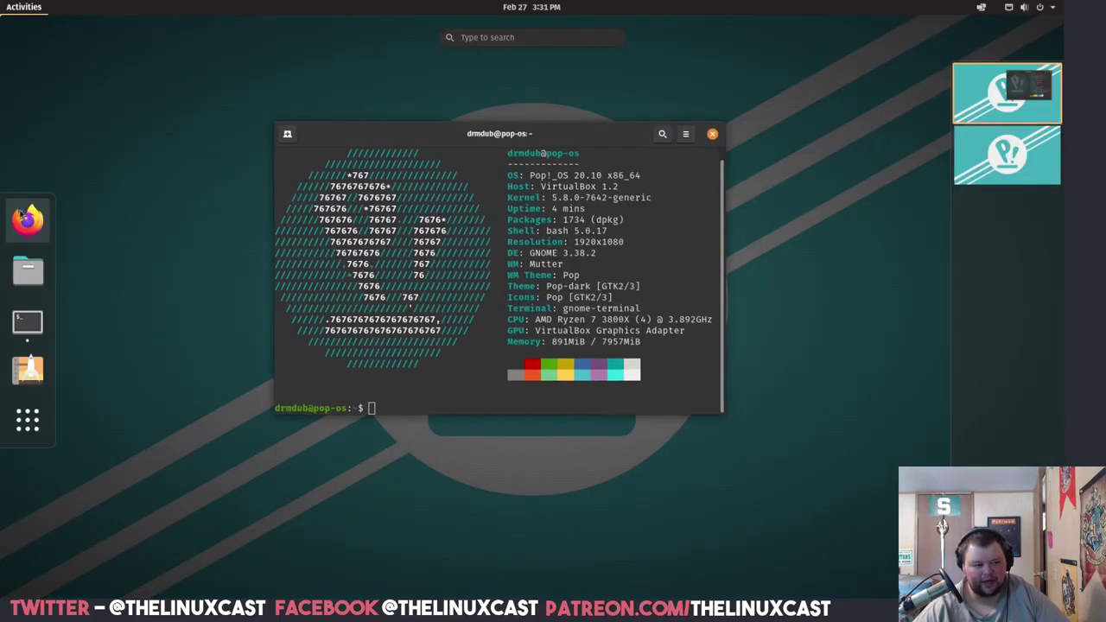
left_click(27, 270)
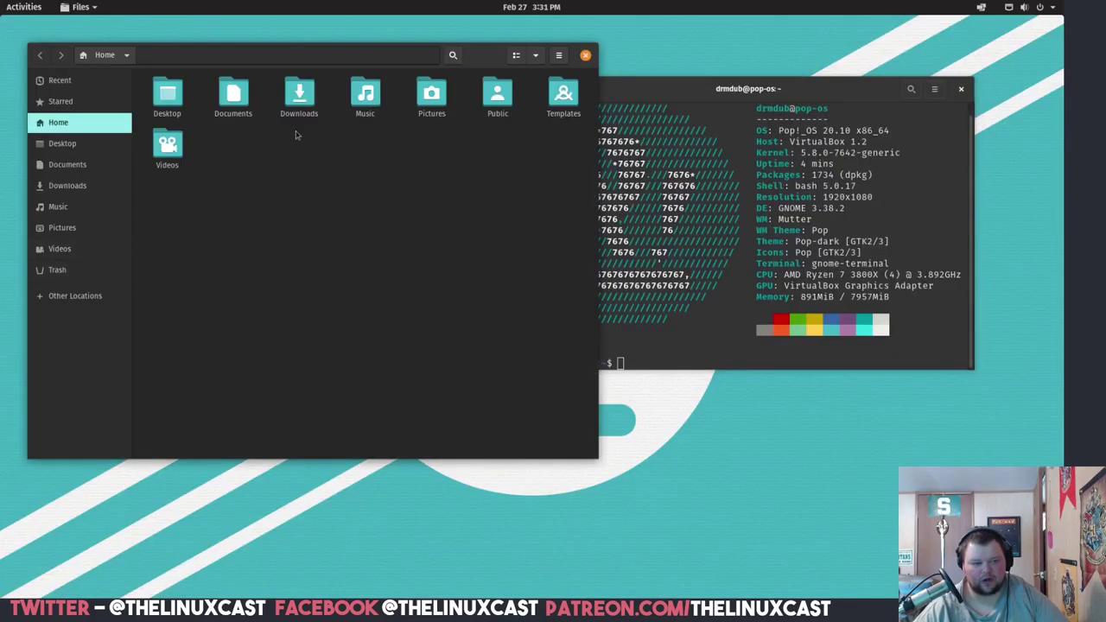
left_click_drag(483, 59, 606, 91)
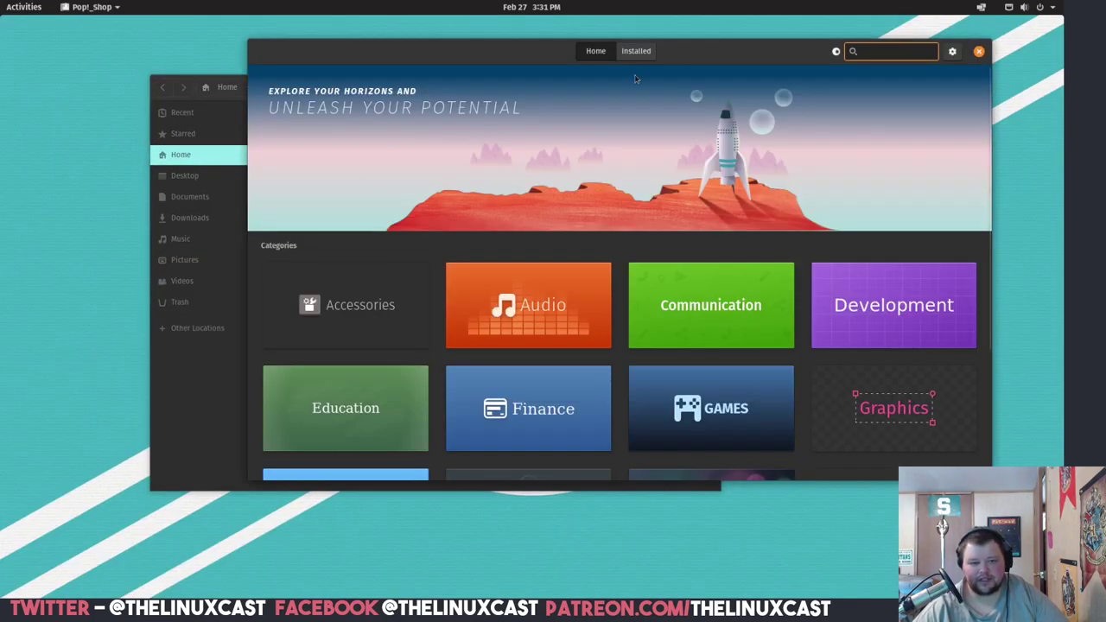
- Move the Pop!_Shop window, then open and close its software sources settings
left_click_drag(726, 57, 630, 93)
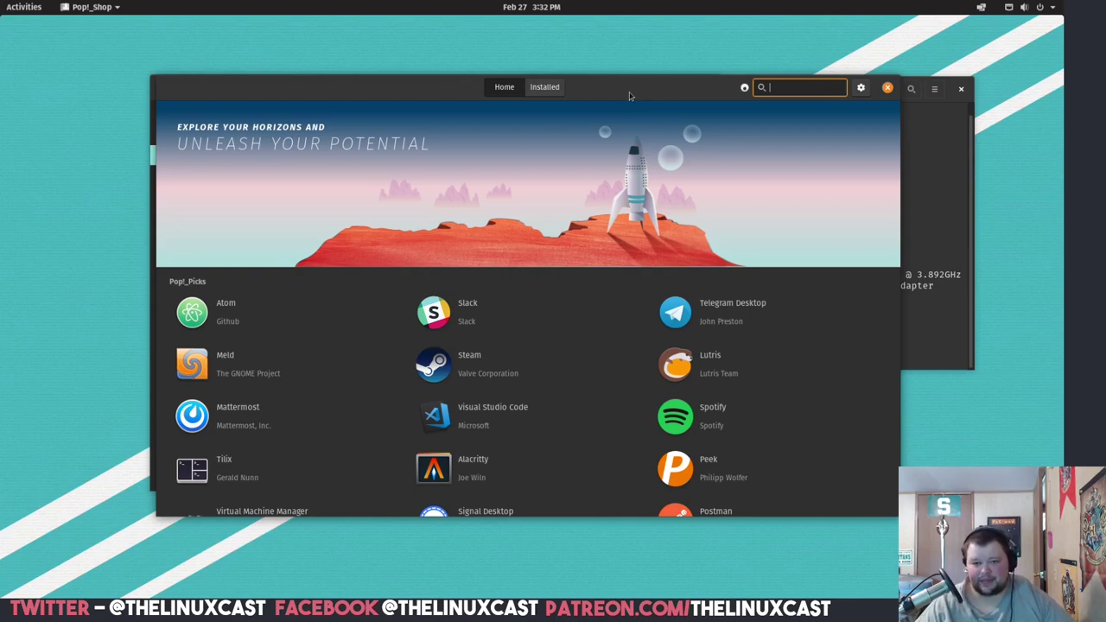
left_click(861, 87)
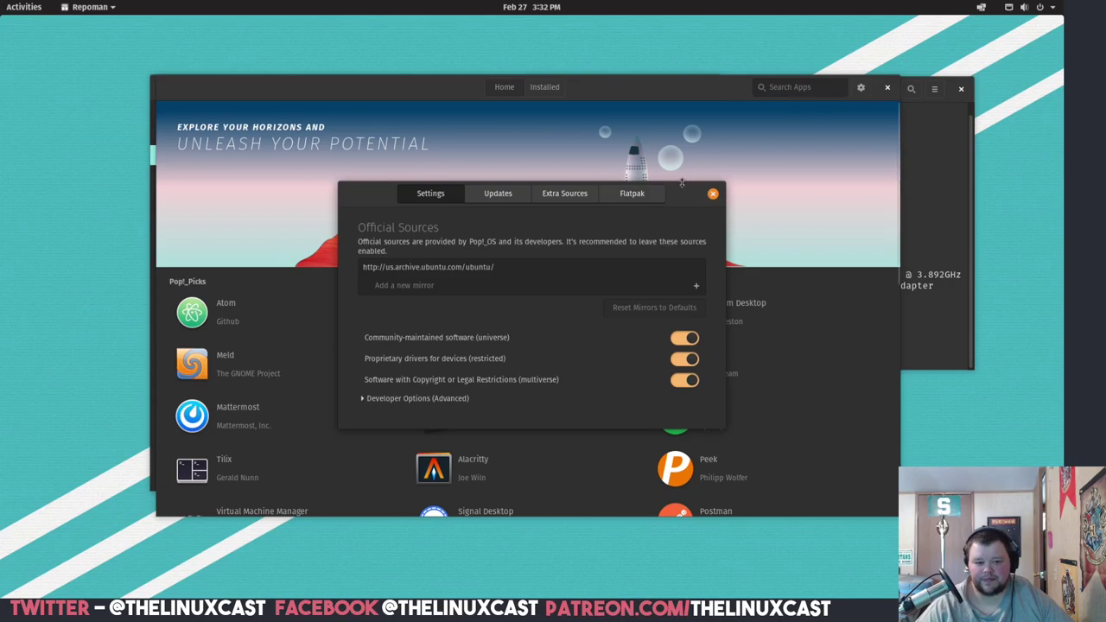
left_click(713, 194)
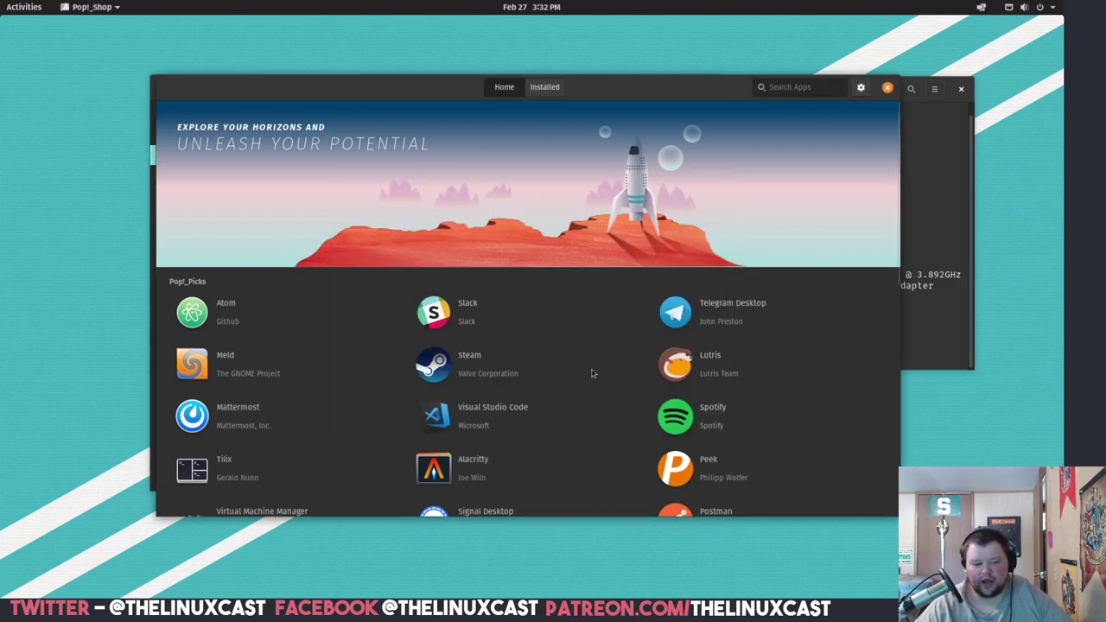
- View the Steam app page, return Home, and reopen the software sources settings
left_click(612, 366)
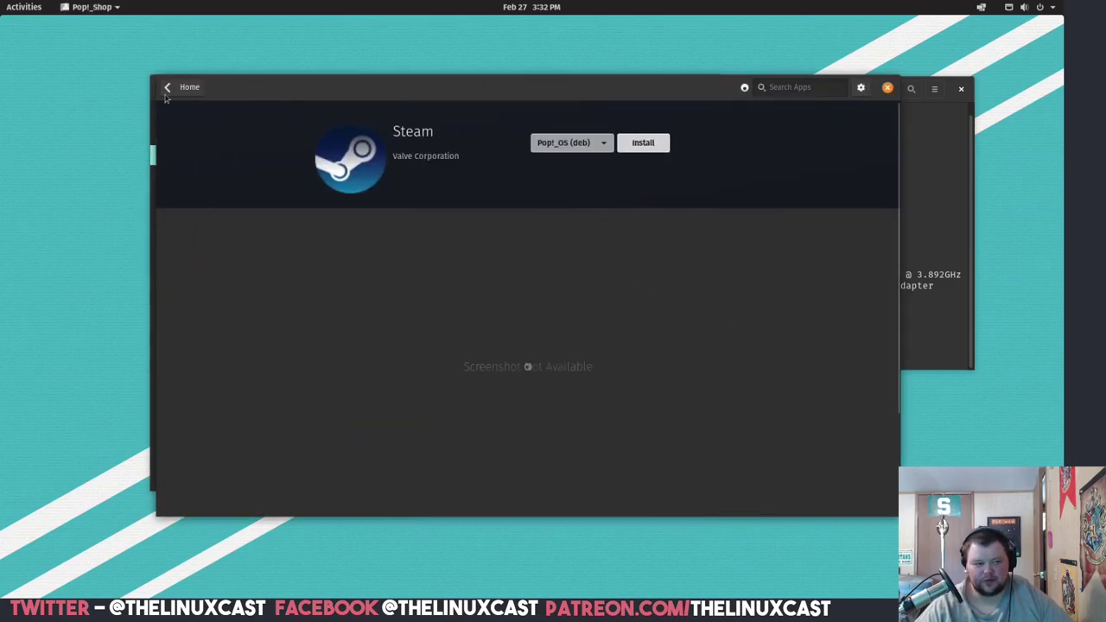
left_click(169, 89)
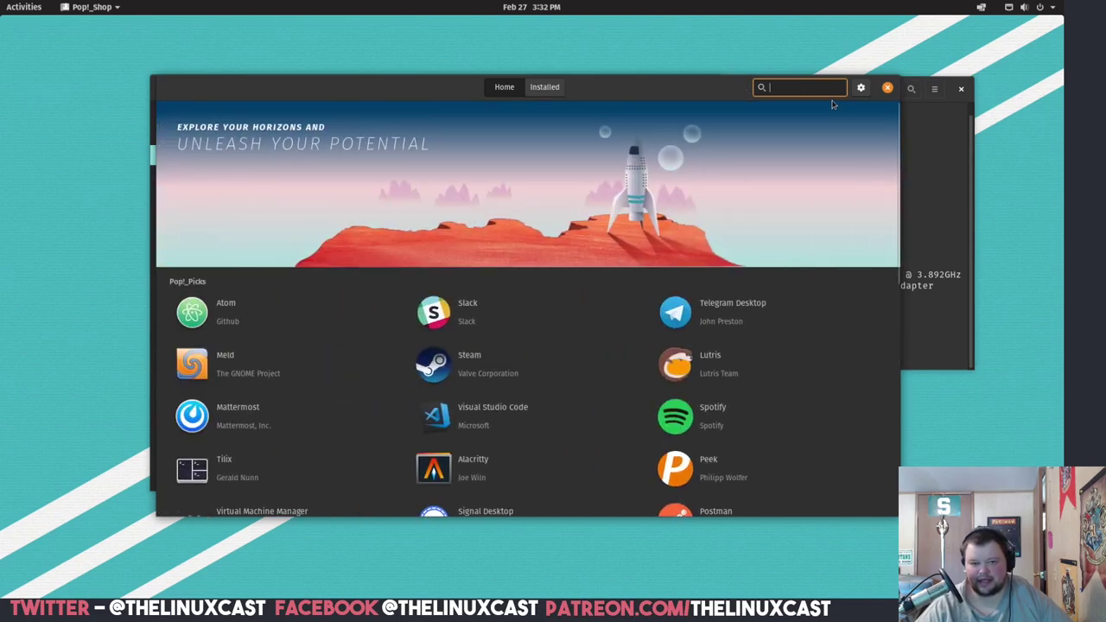
left_click(861, 87)
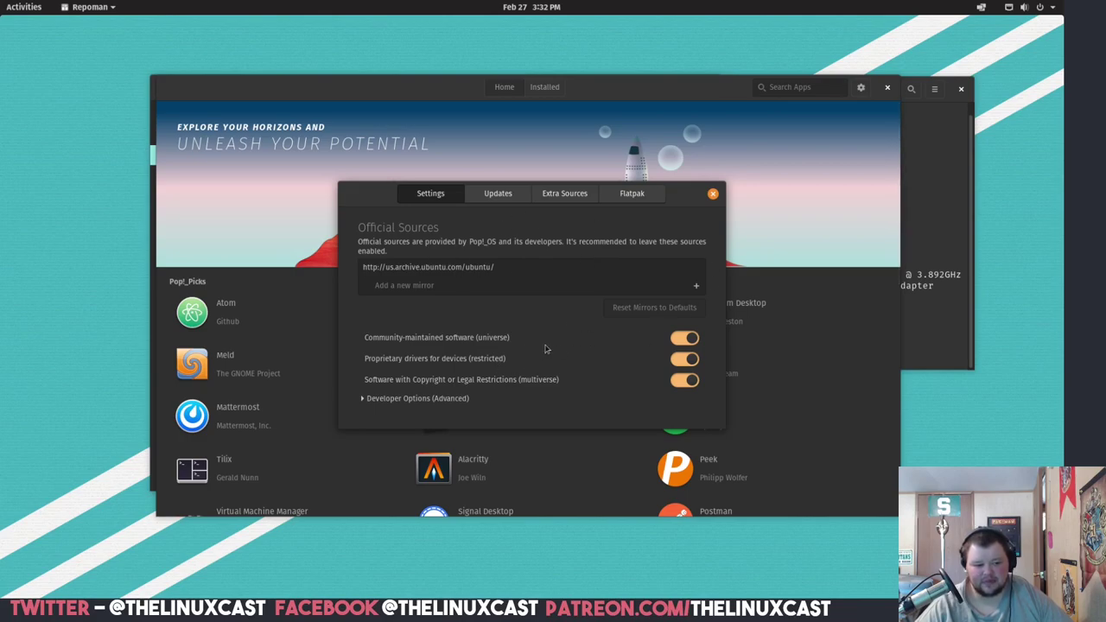
- Close the software sources, browse the Categories tiles, and open the Alacritty app page
left_click(714, 194)
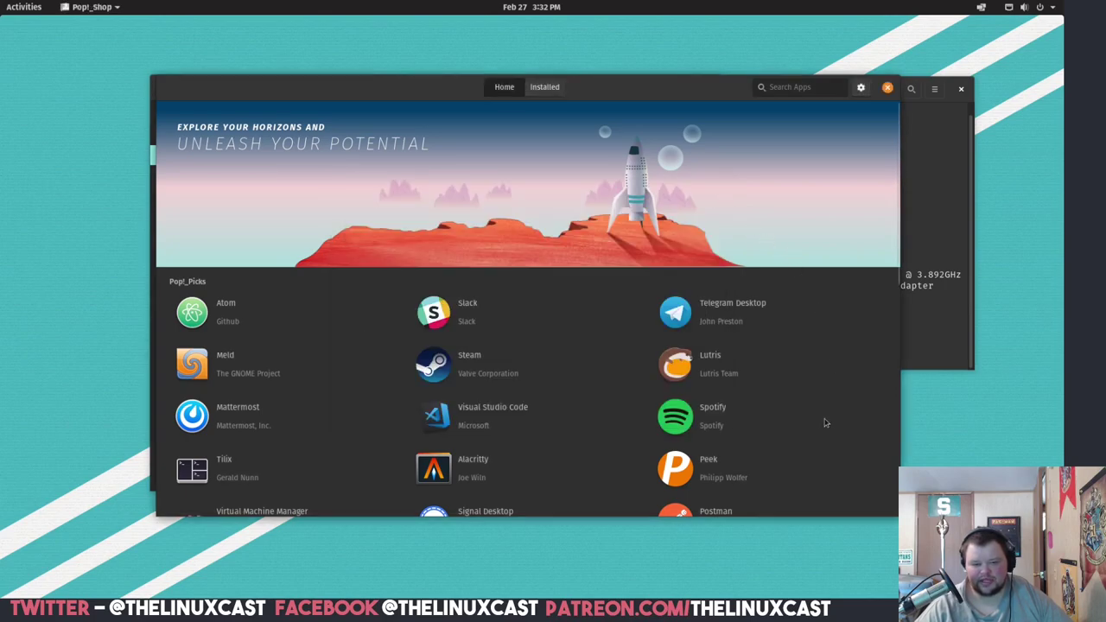
scroll(825, 424, "down", 5)
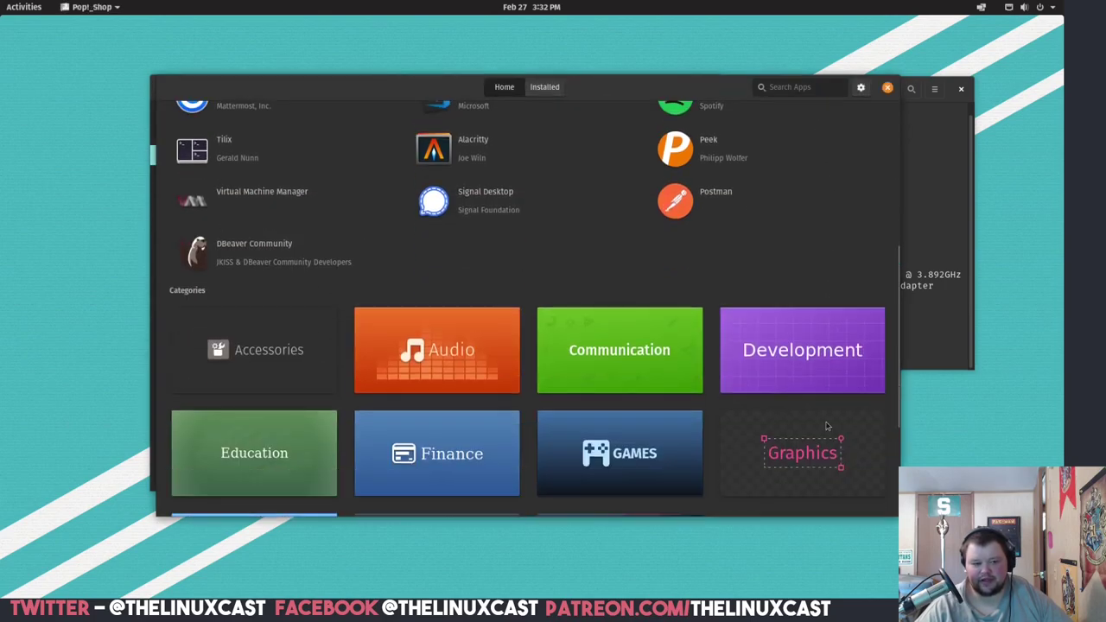
scroll(488, 317, "down", 4)
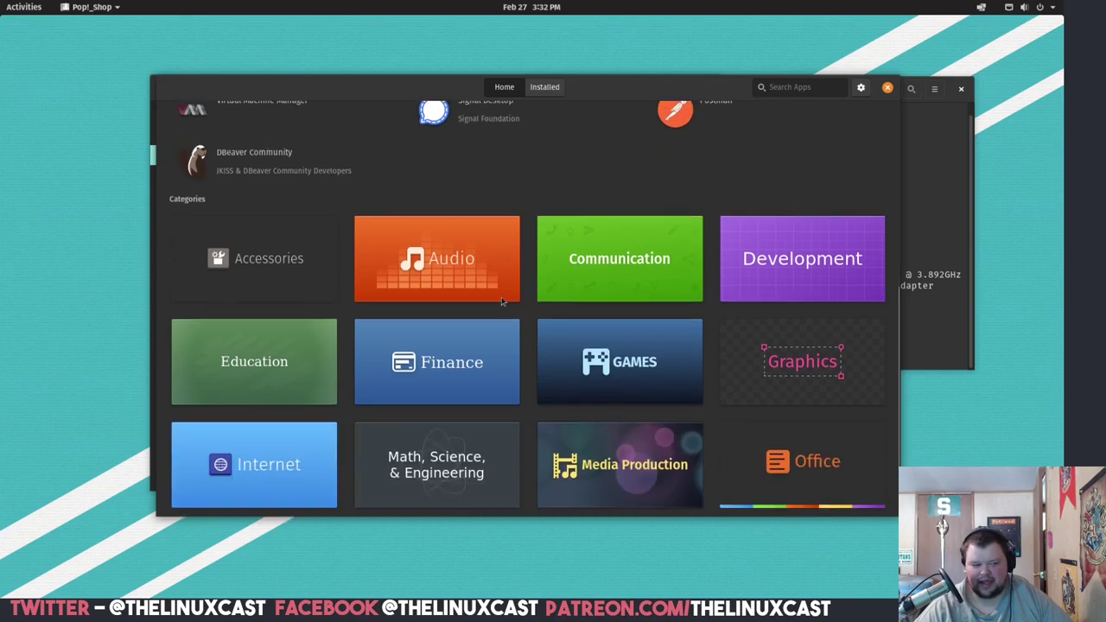
scroll(502, 300, "up", 8)
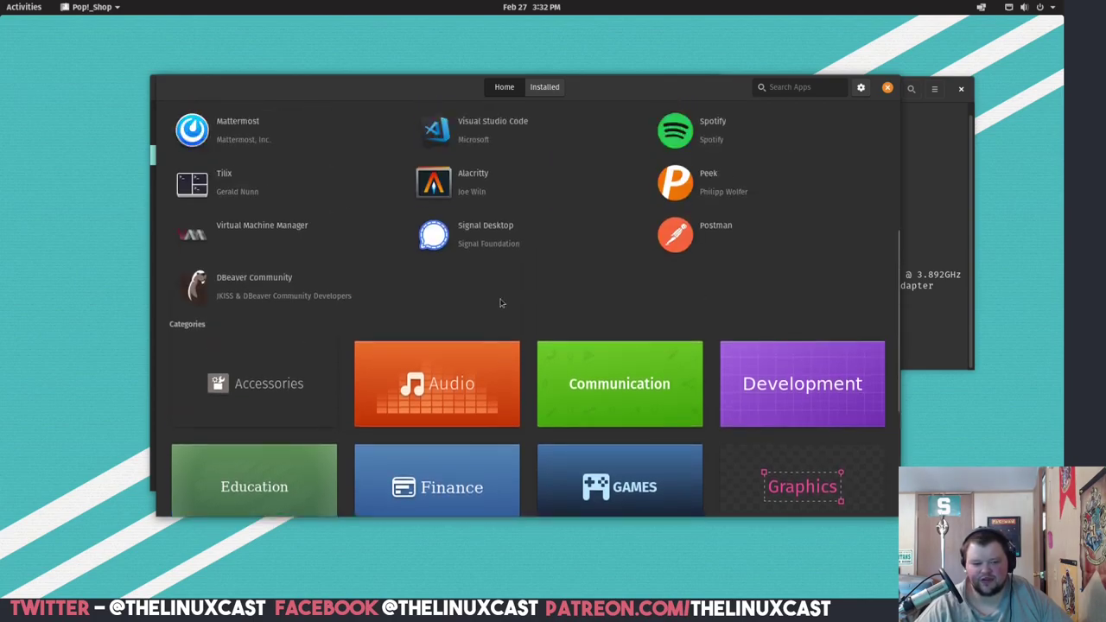
scroll(503, 302, "up", 2)
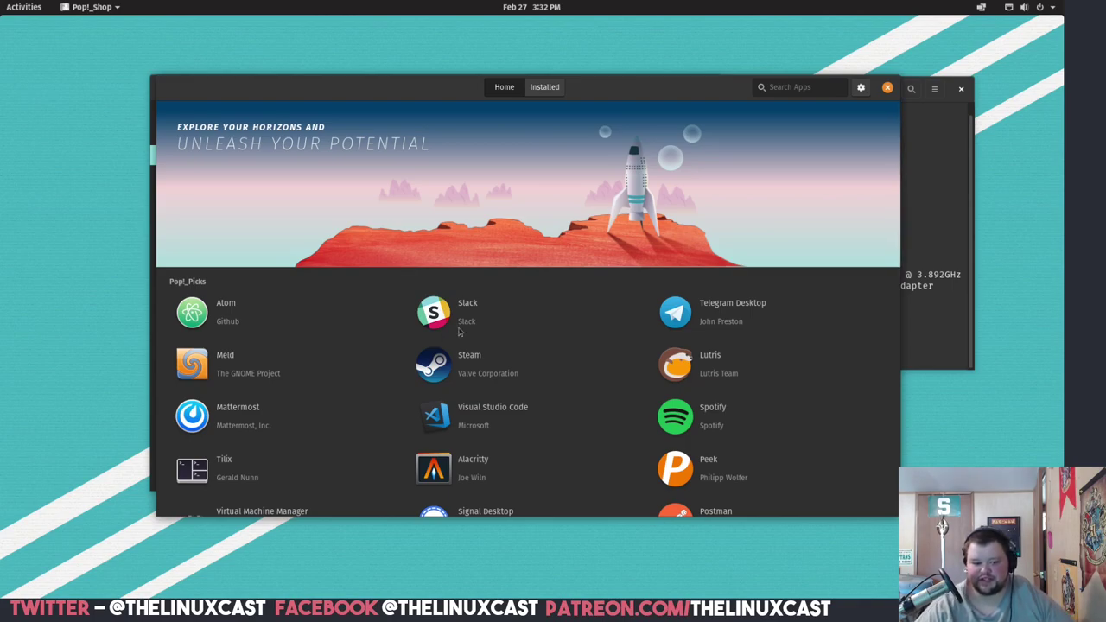
left_click(441, 469)
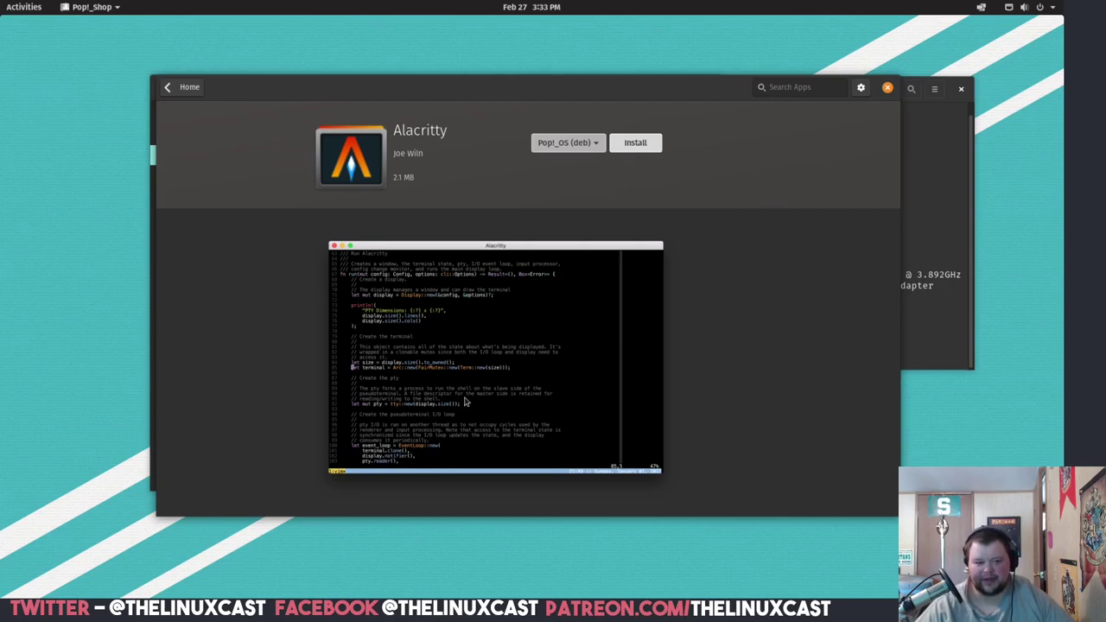
- Install Alacritty, entering the account password to authorize it
left_click(647, 146)
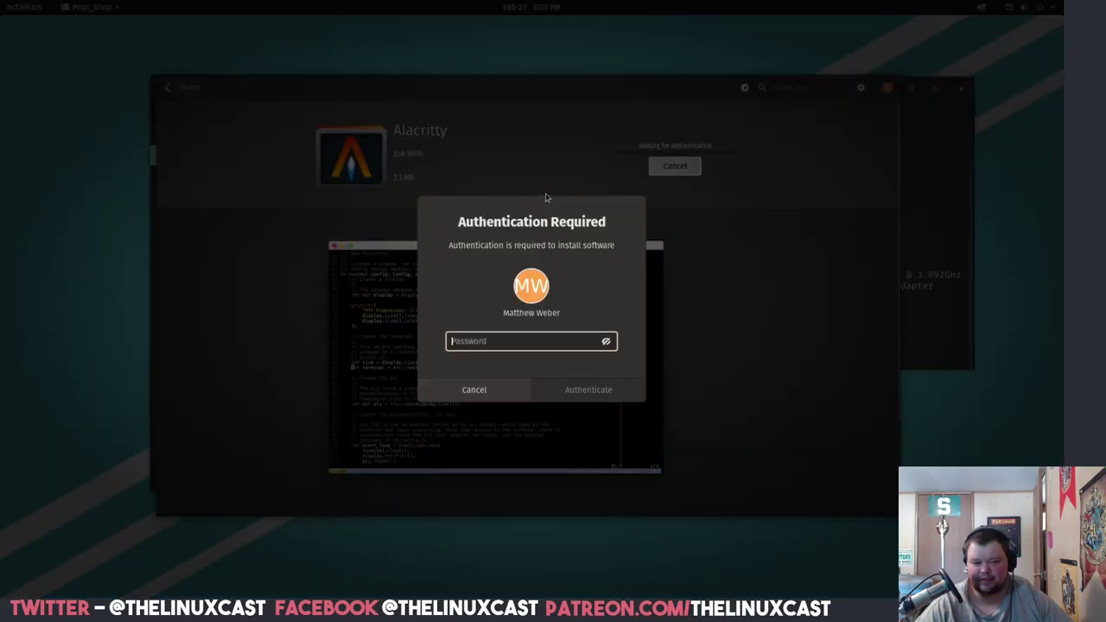
type("**********")
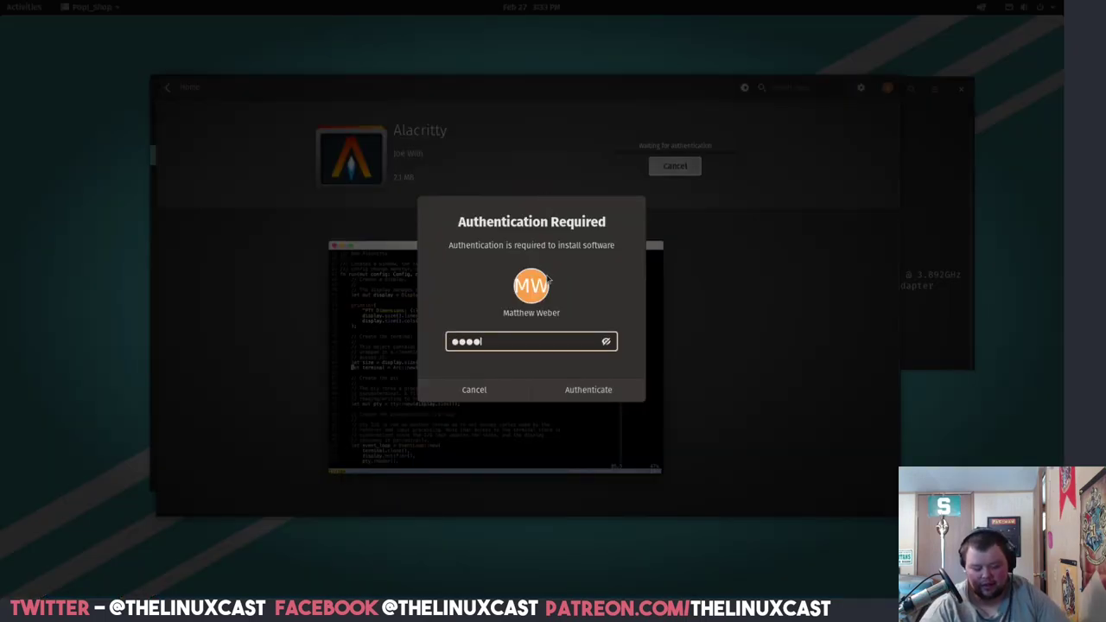
key("Return")
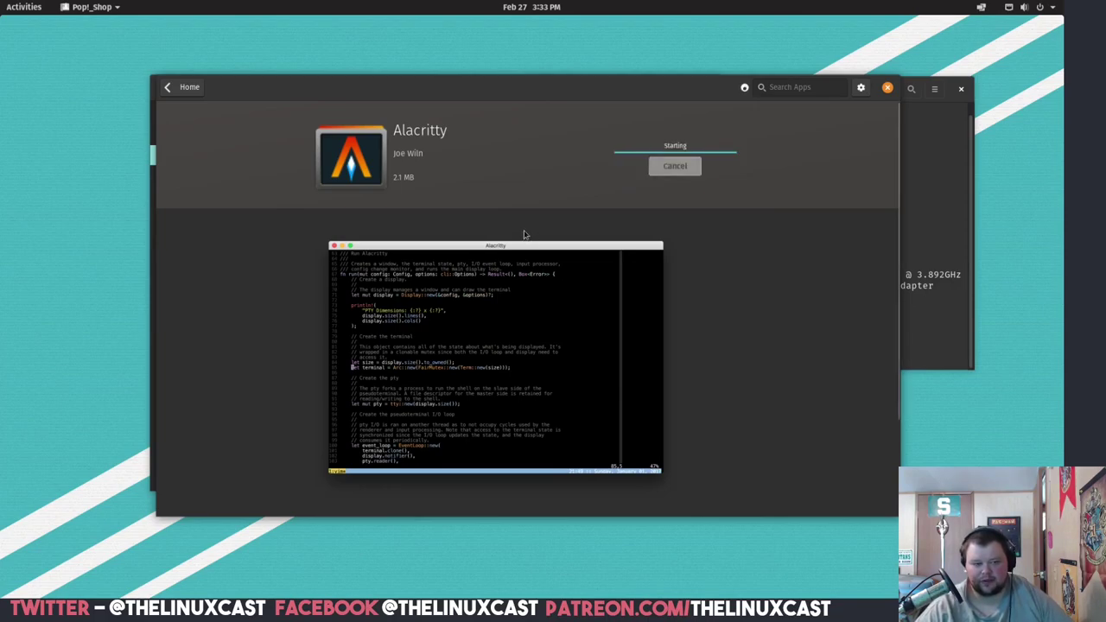
- From the store Home page, search for 'termite'
left_click(182, 86)
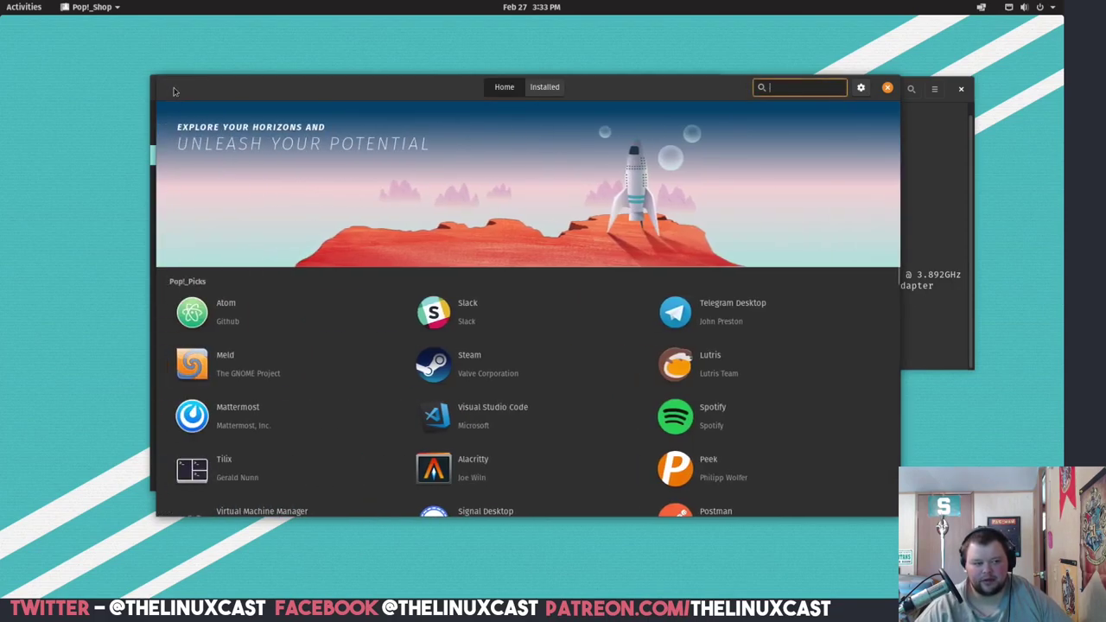
left_click(805, 89)
type("termite")
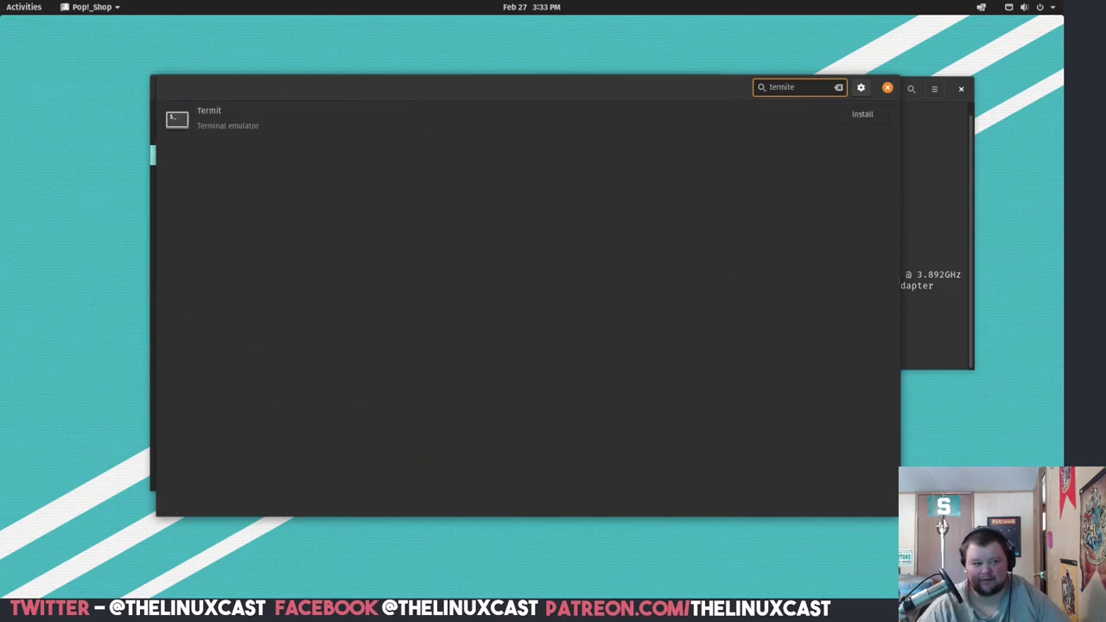
- Review the Termit app details, then go back and clear the search
left_click(226, 128)
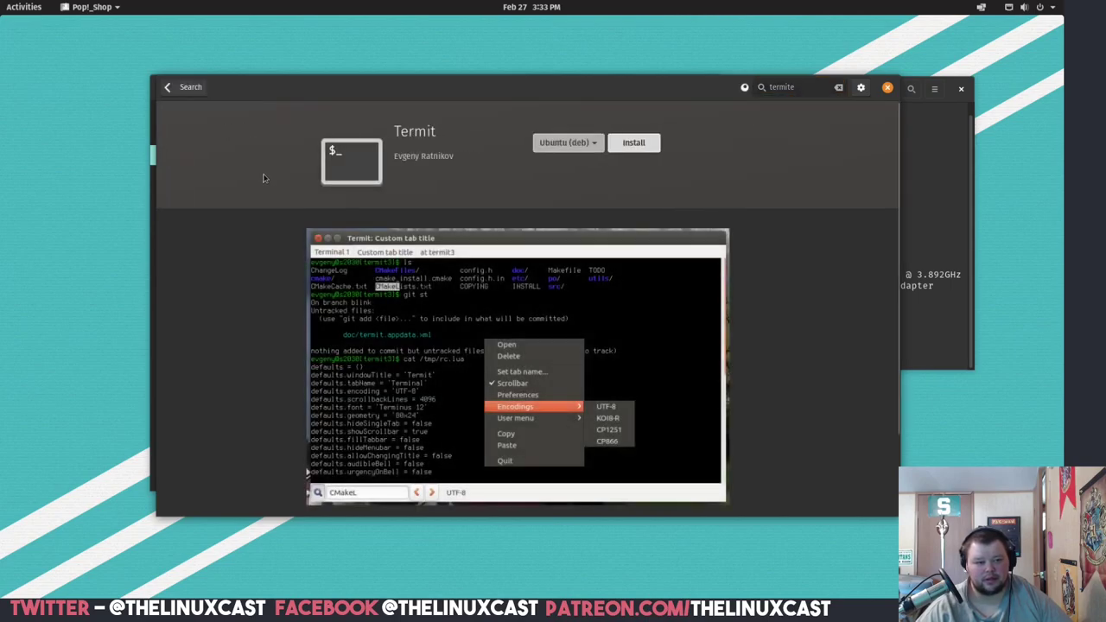
scroll(261, 180, "down", 2)
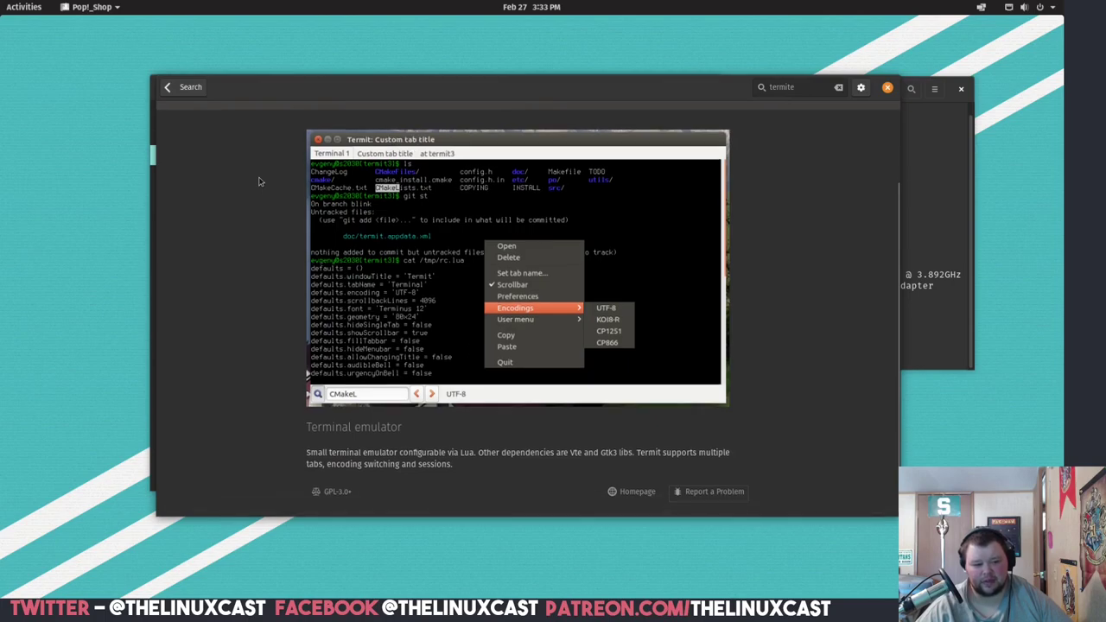
scroll(259, 181, "up", 2)
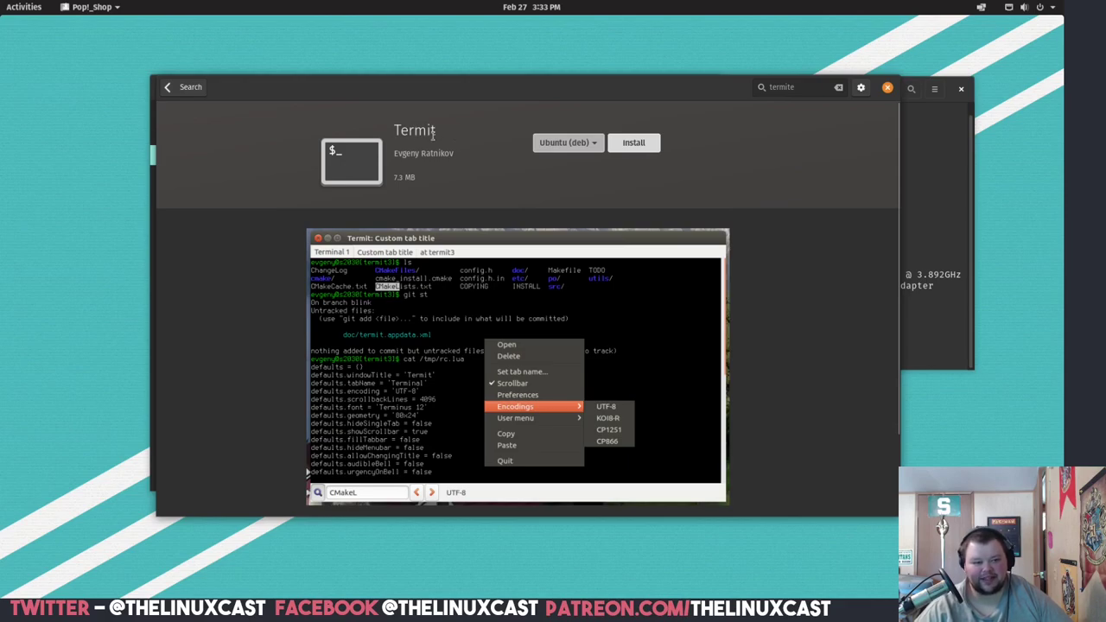
left_click(173, 88)
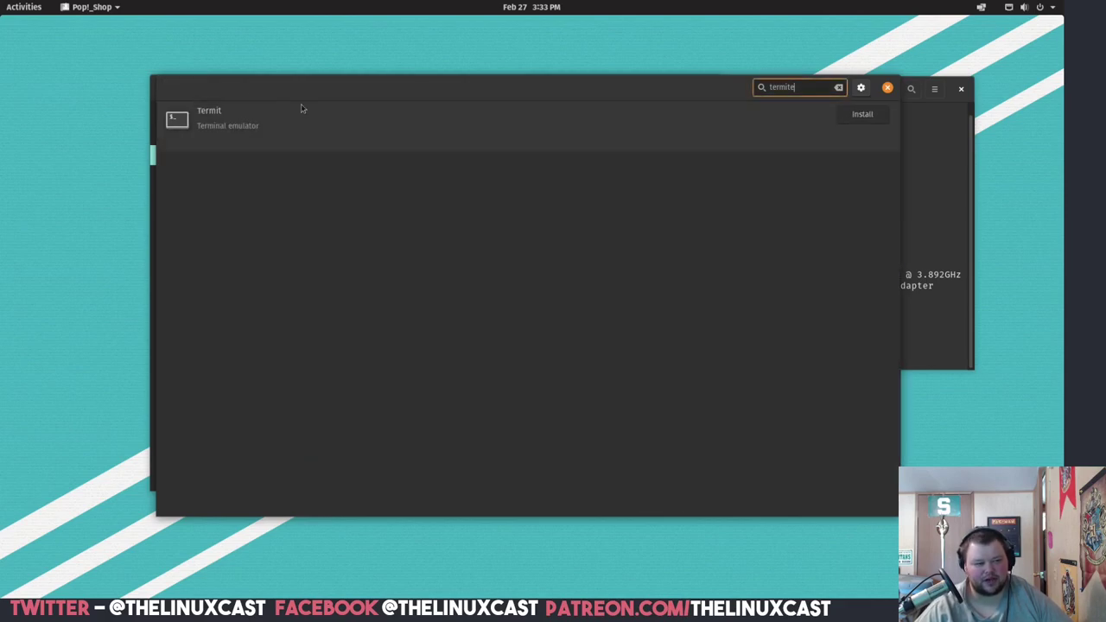
left_click(838, 88)
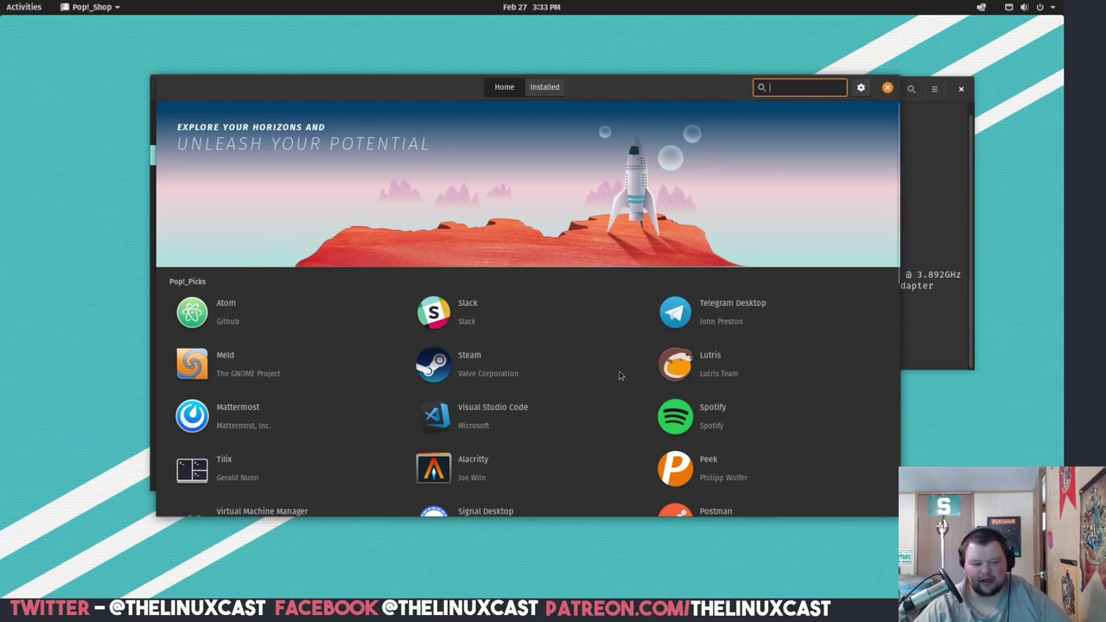
- Open the Games category and install the 0 A.D. real-time strategy game
scroll(620, 375, "down", 5)
scroll(619, 375, "down", 6)
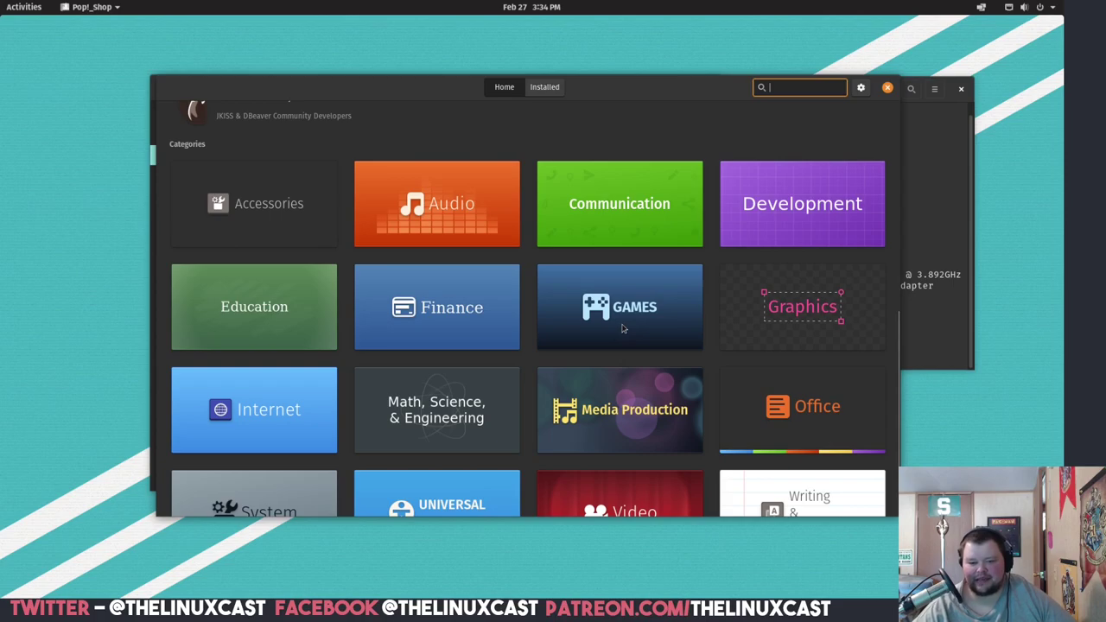
scroll(628, 321, "down", 1)
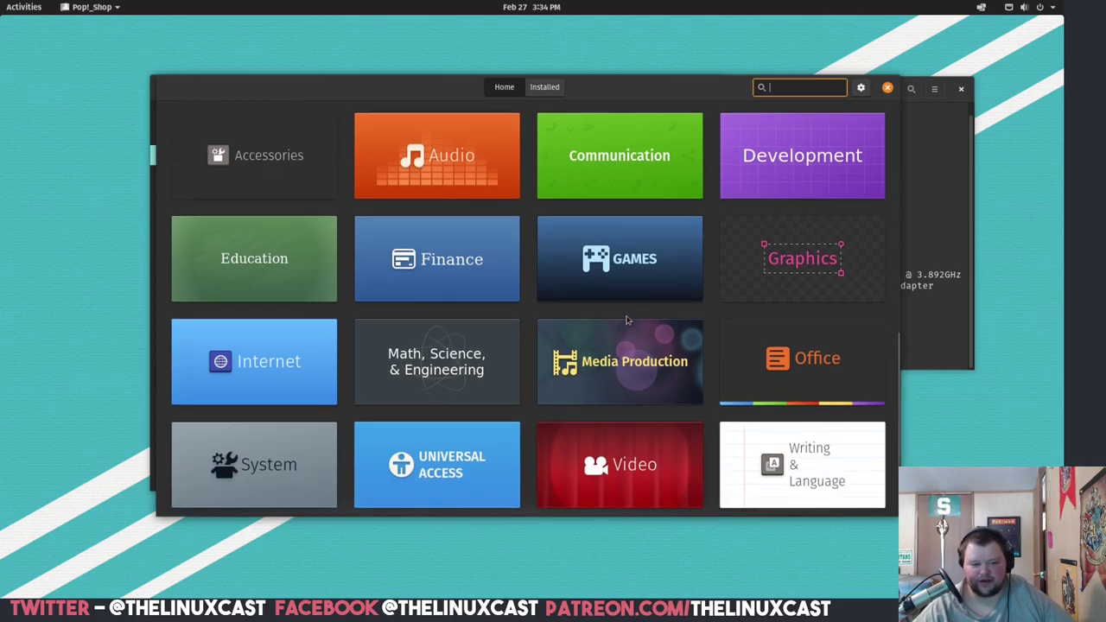
left_click(624, 265)
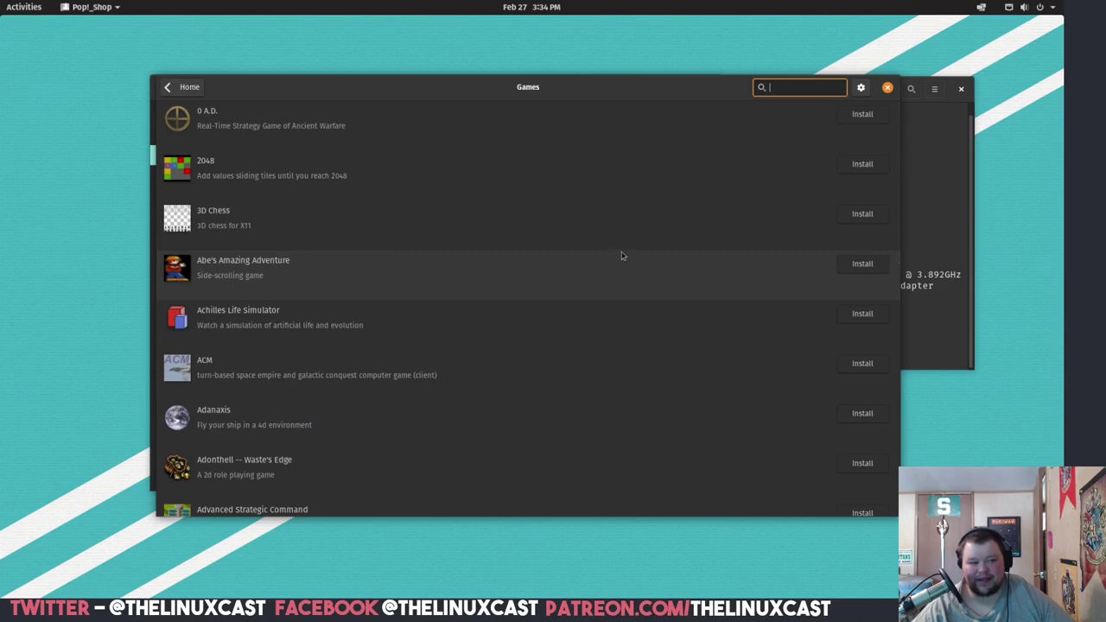
left_click(861, 118)
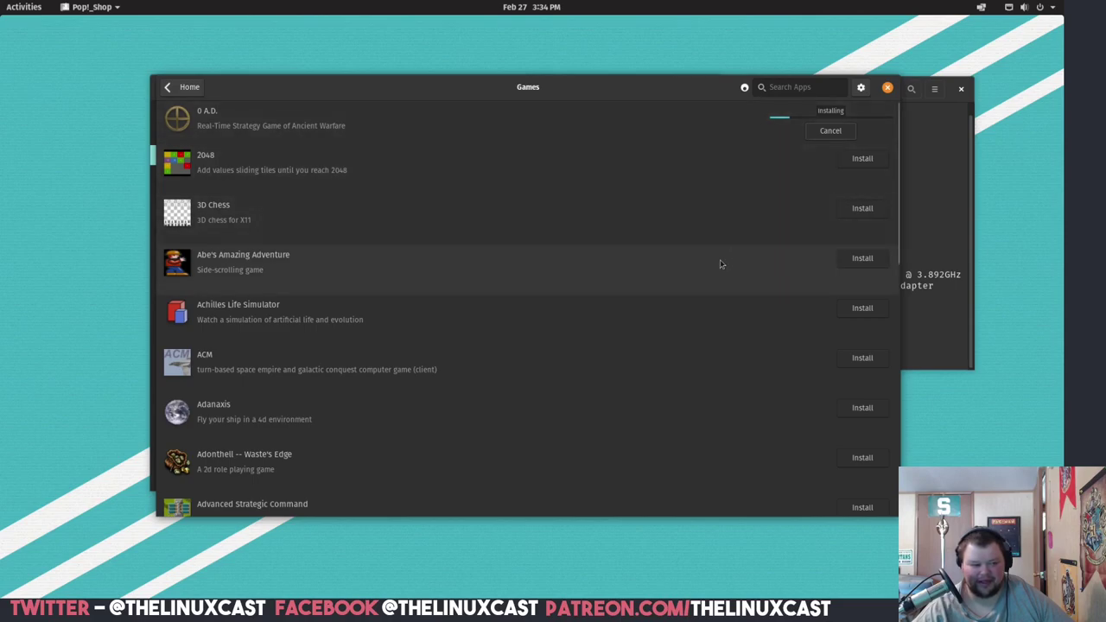
left_click_drag(605, 85, 680, 157)
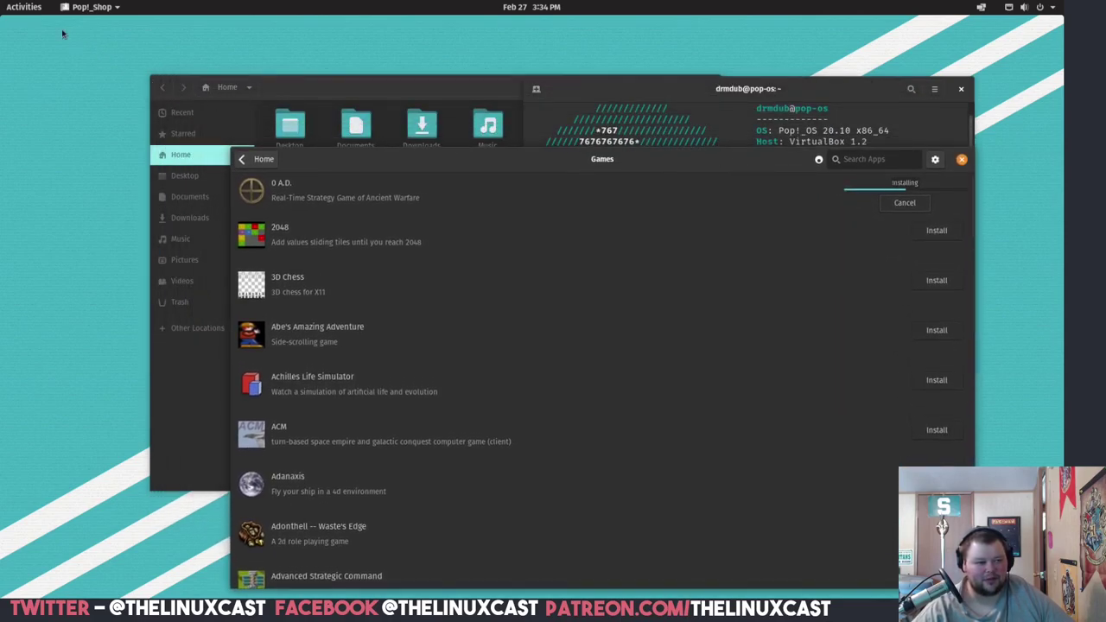
- Launch Calendar from the app grid to view February 2021, then return to the grid
left_click(11, 7)
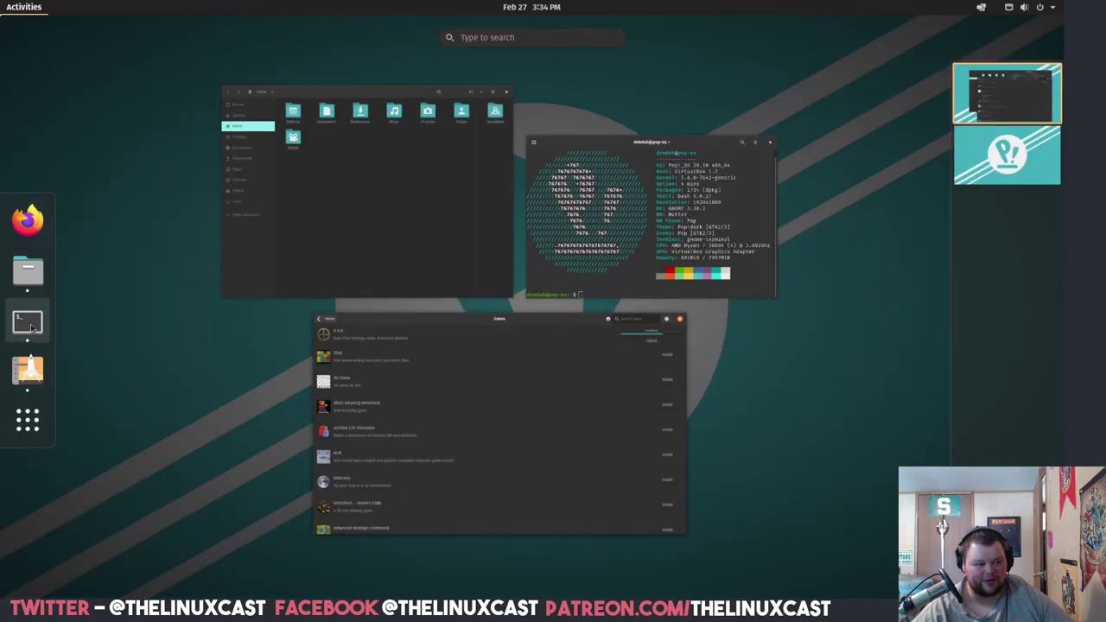
left_click(45, 414)
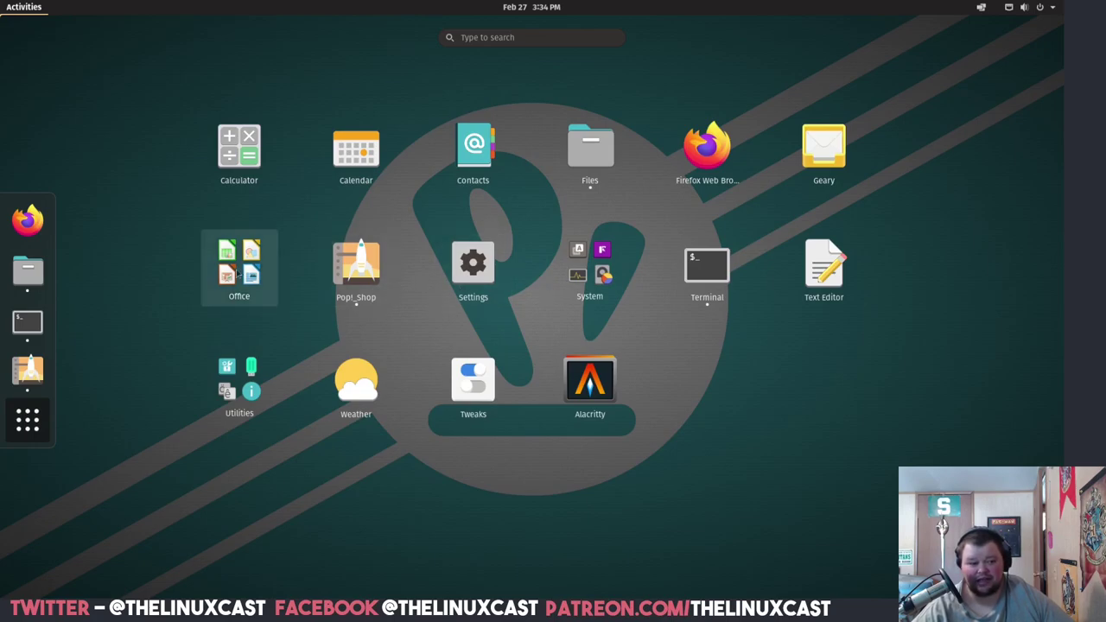
left_click(358, 154)
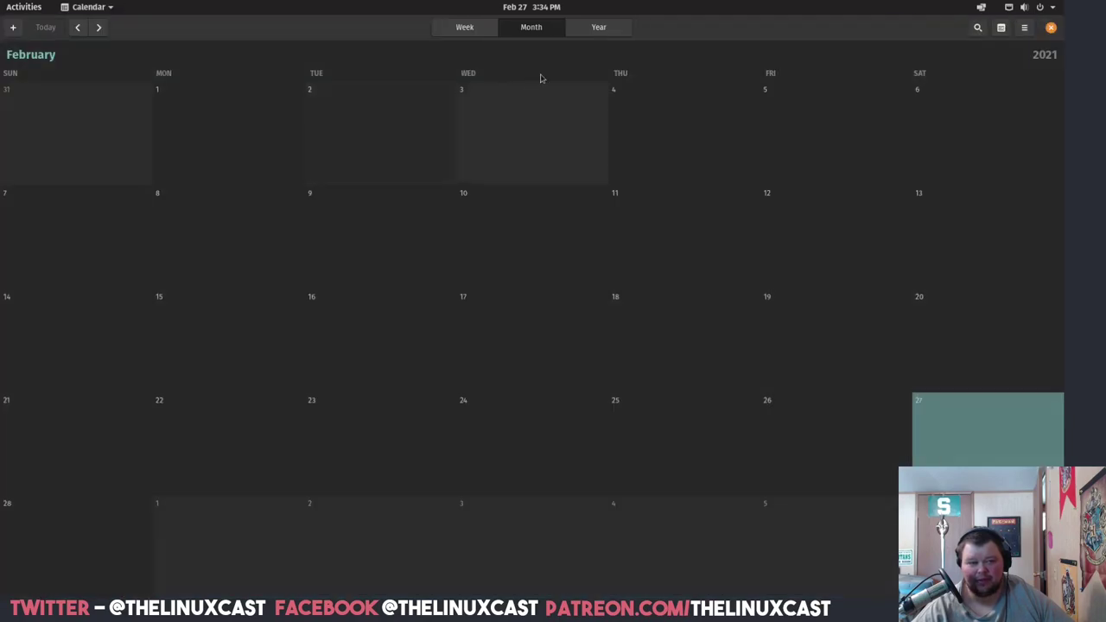
key("super")
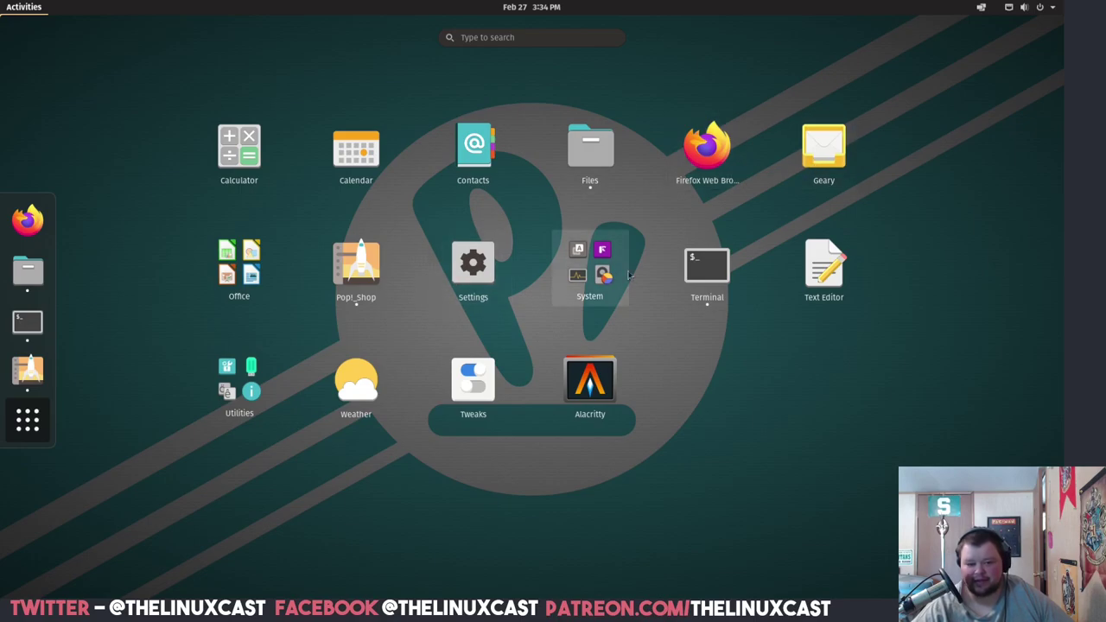
- Check GNOME Terminal's About dialog shows version 3.38.0, then return to the app grid
left_click(691, 273)
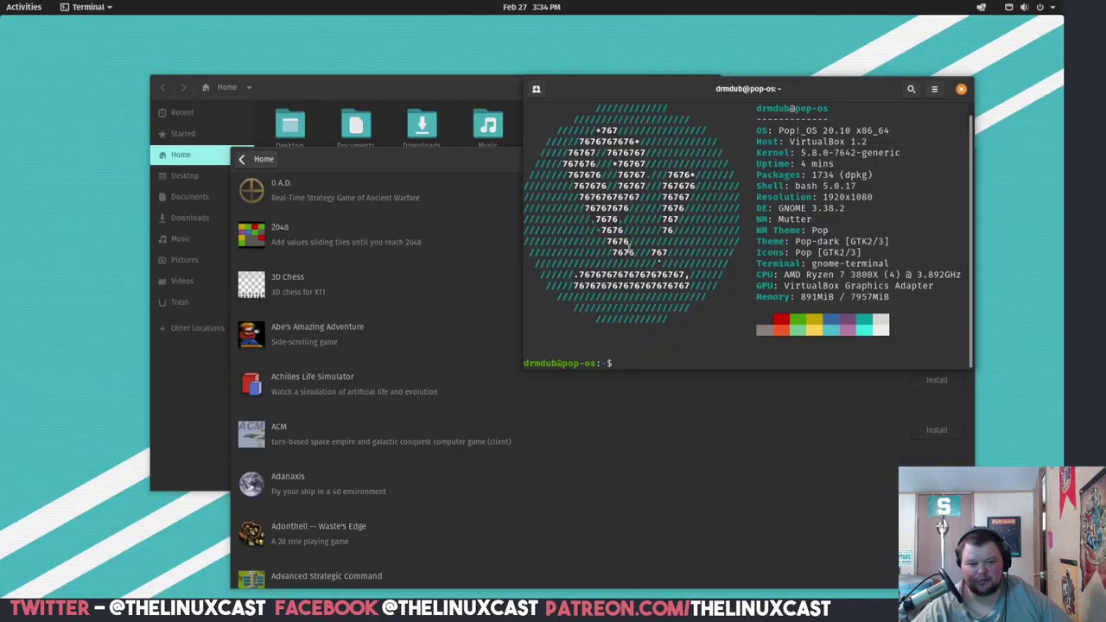
left_click(935, 90)
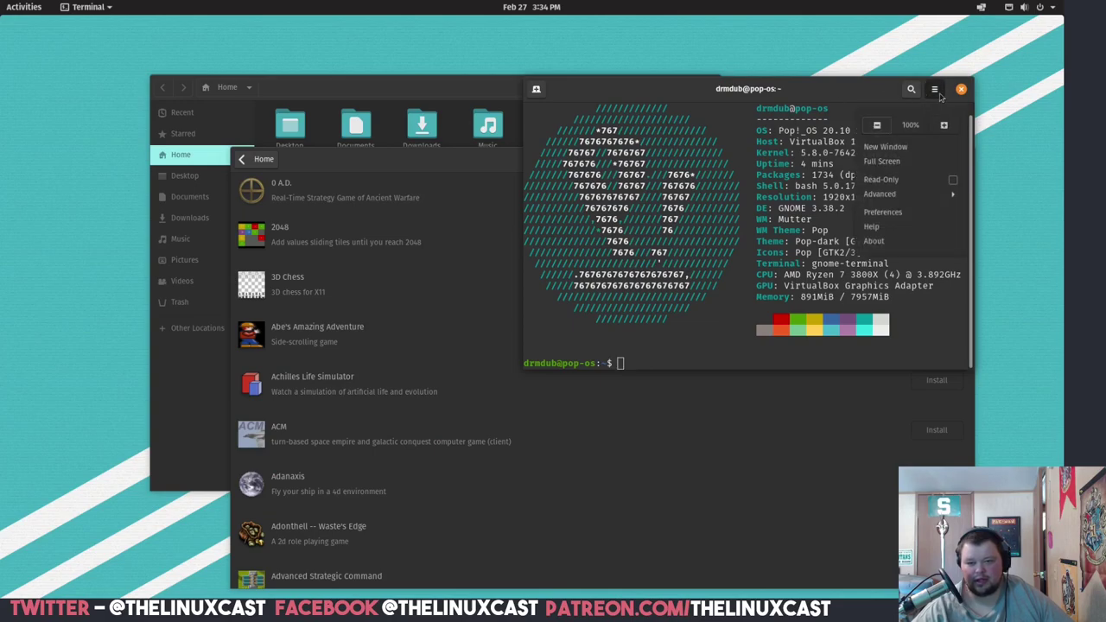
left_click(878, 242)
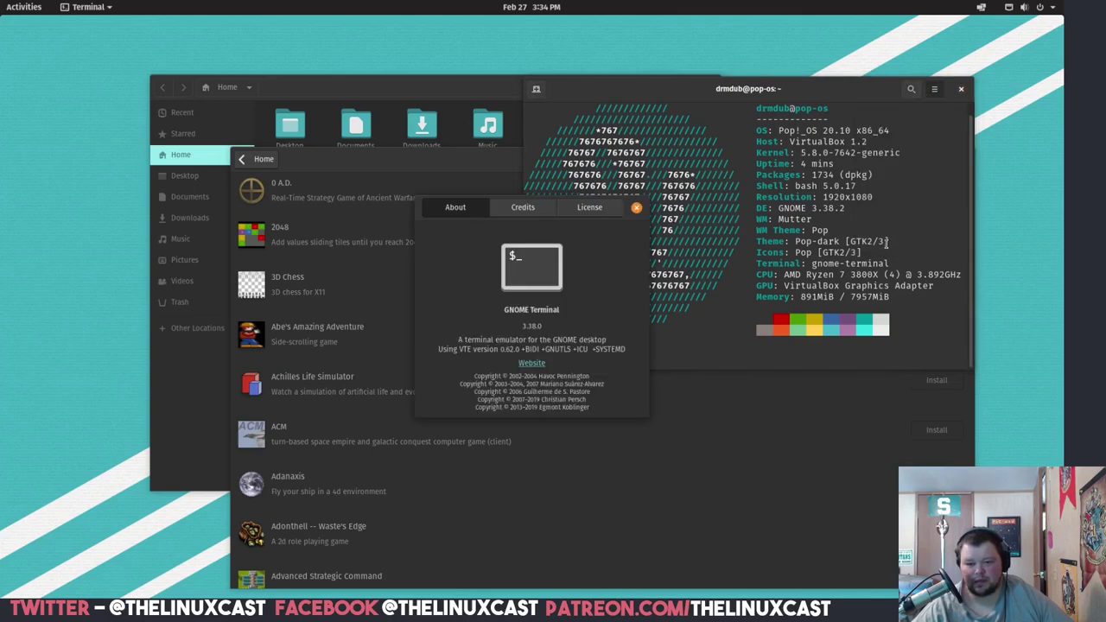
left_click(635, 207)
key("super")
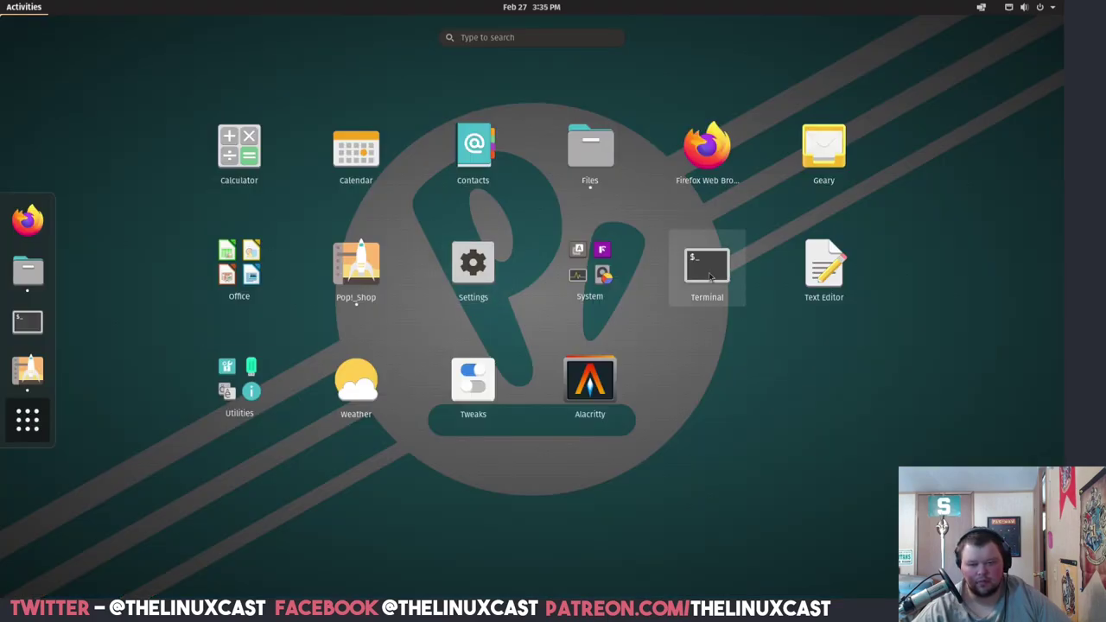
- Check that gedit's About dialog shows version 3.38.0, then close the empty editor
left_click(830, 277)
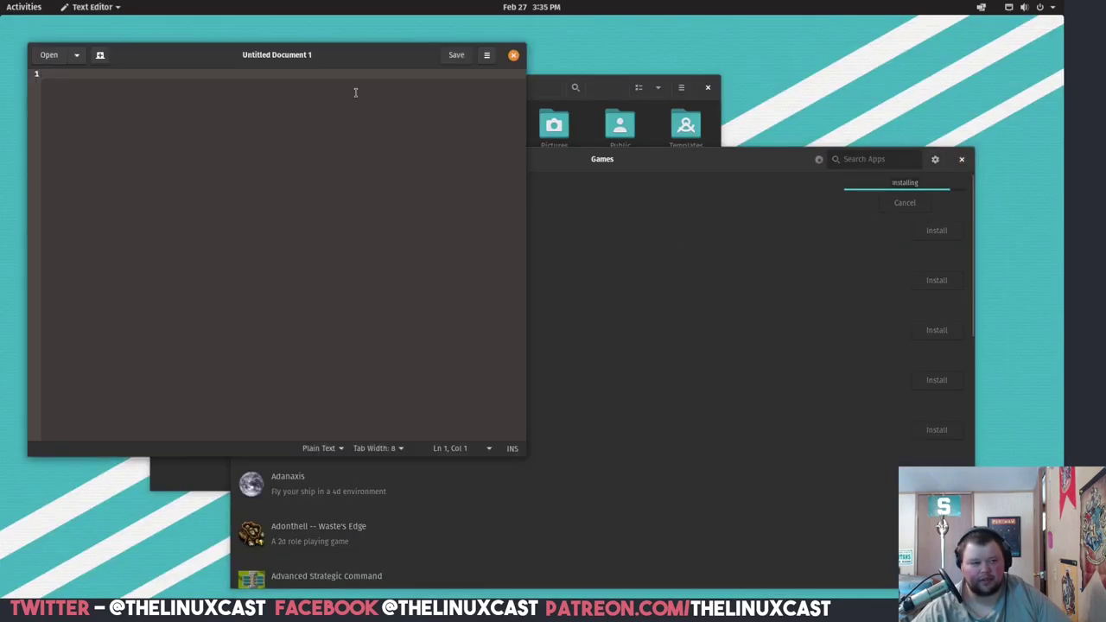
left_click_drag(329, 62, 548, 106)
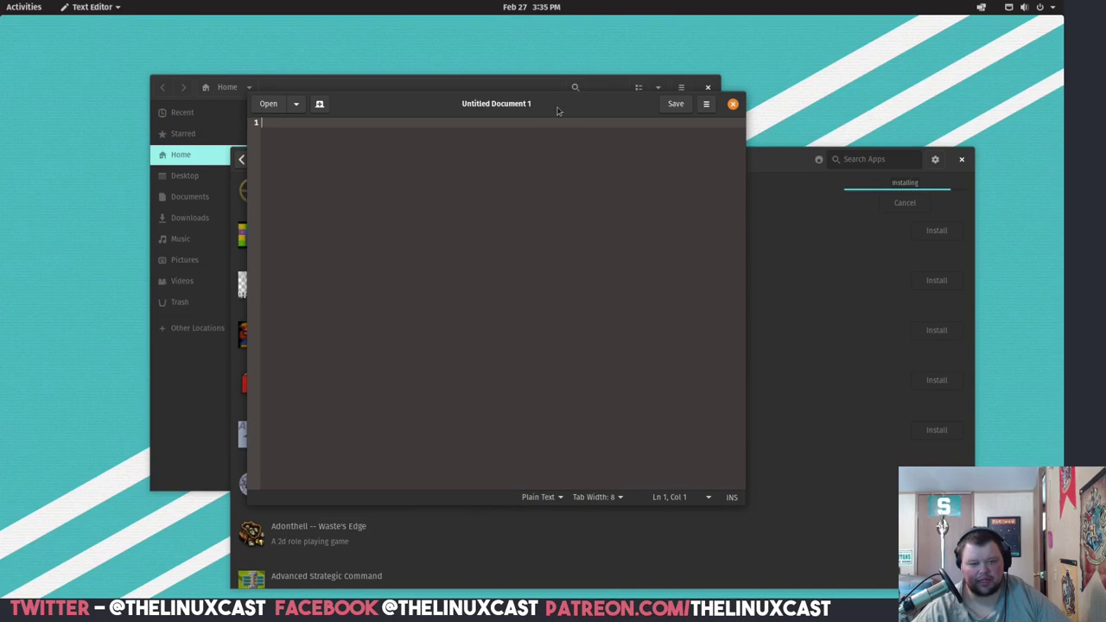
left_click(706, 104)
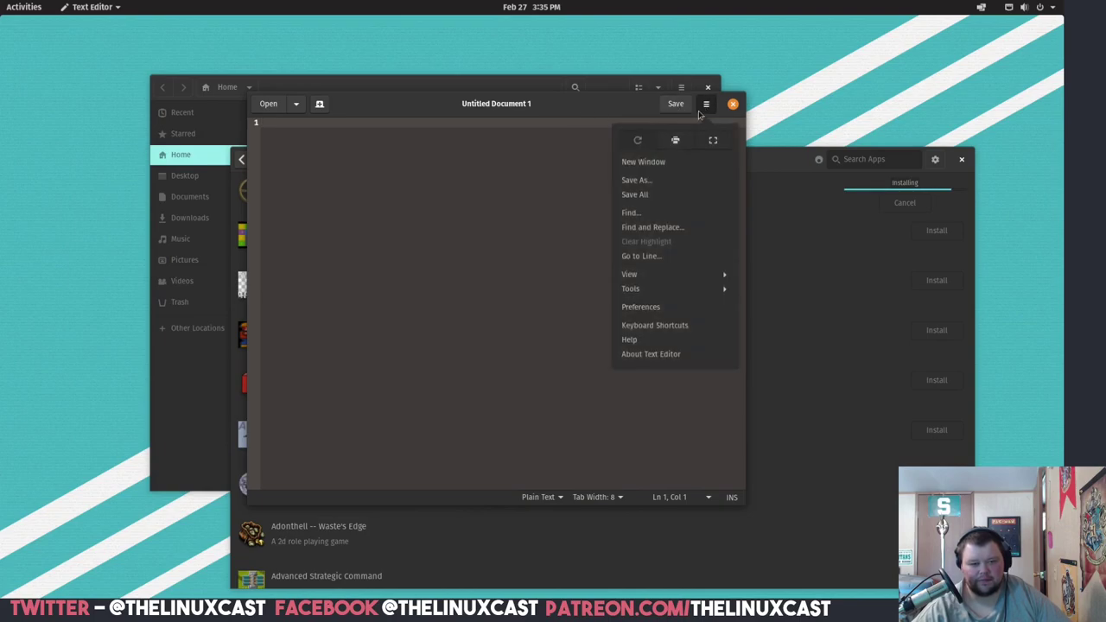
left_click(650, 354)
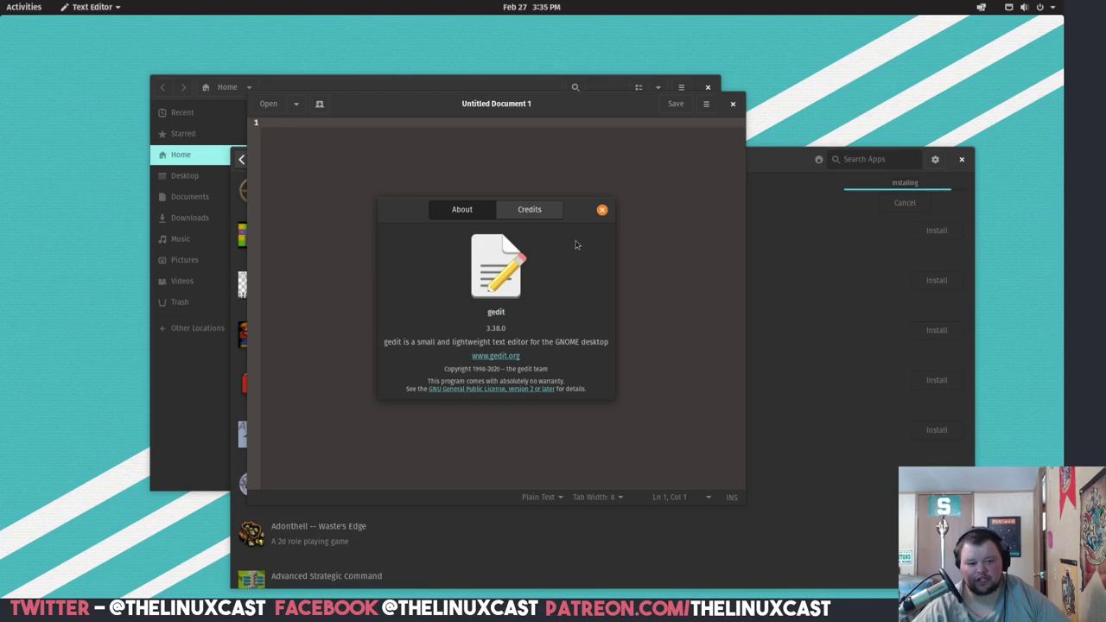
left_click(603, 211)
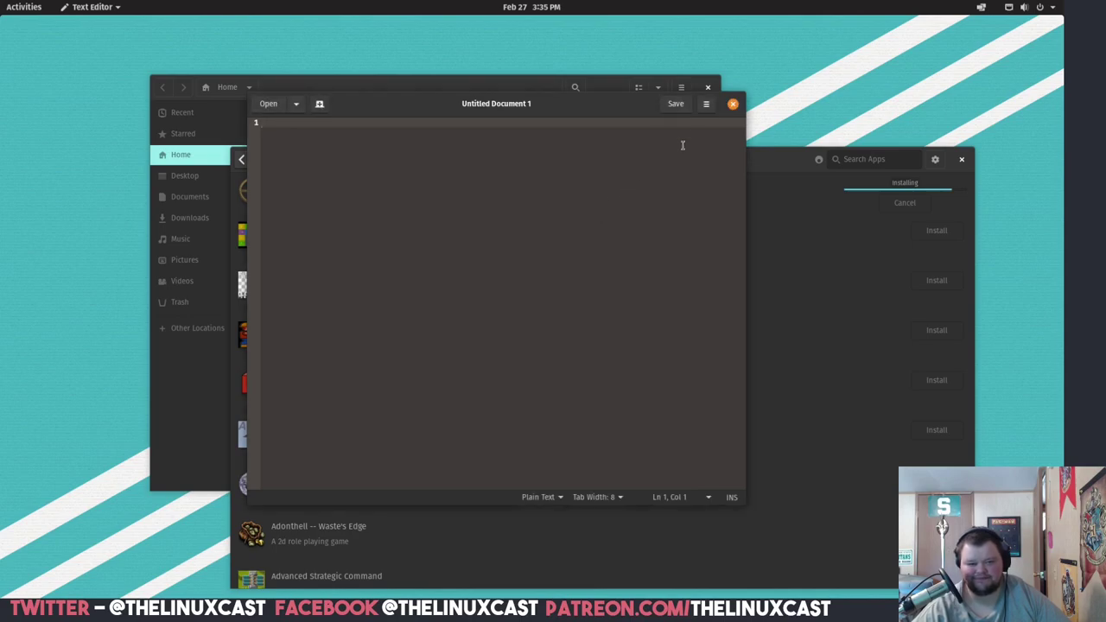
left_click(732, 104)
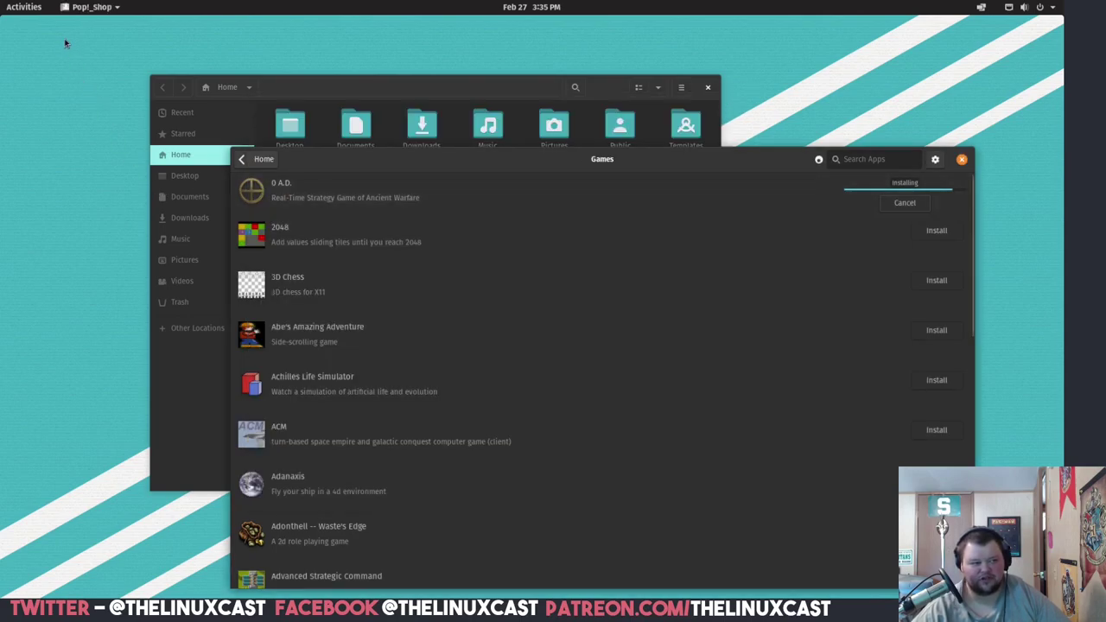
left_click(24, 6)
- Launch Eddy from the Utilities app folder, close its empty installer window, and return to the overview
left_click(35, 424)
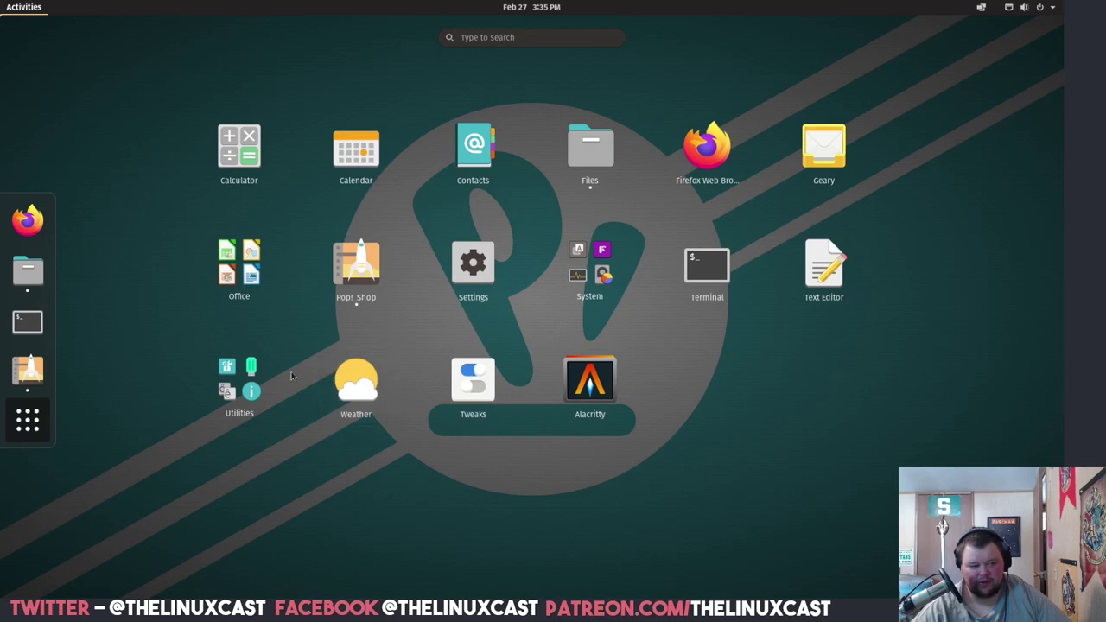
left_click(243, 376)
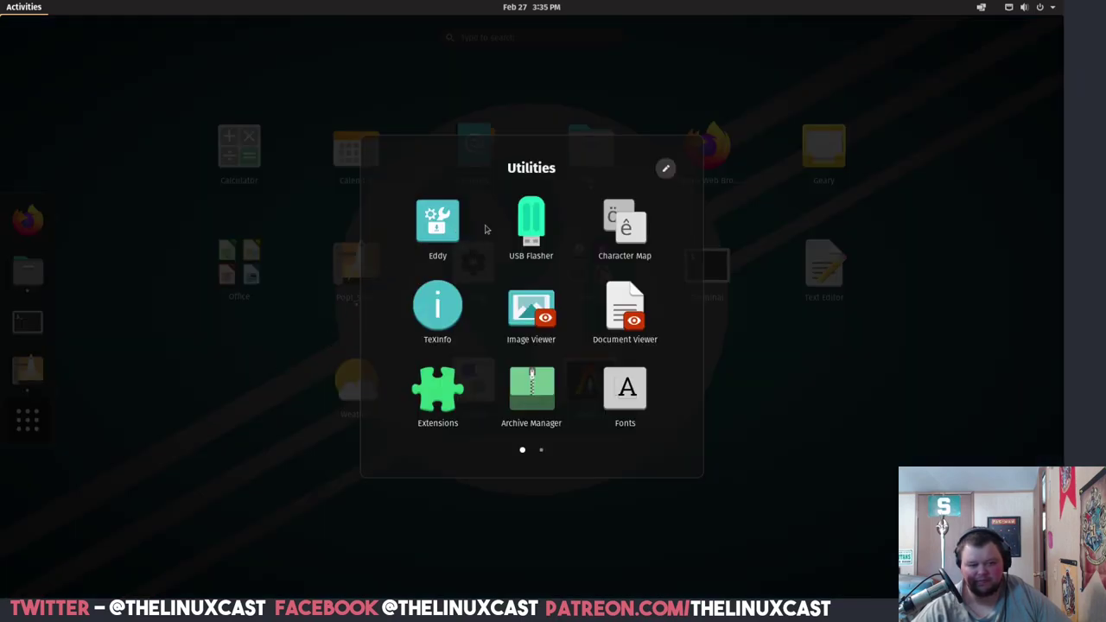
left_click(442, 228)
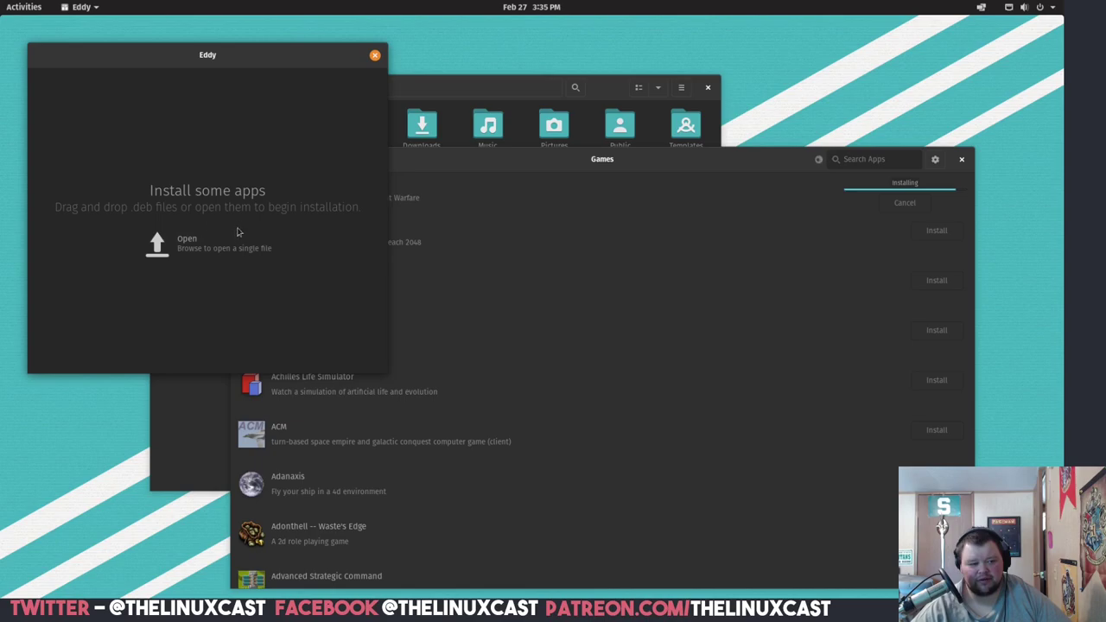
left_click(375, 56)
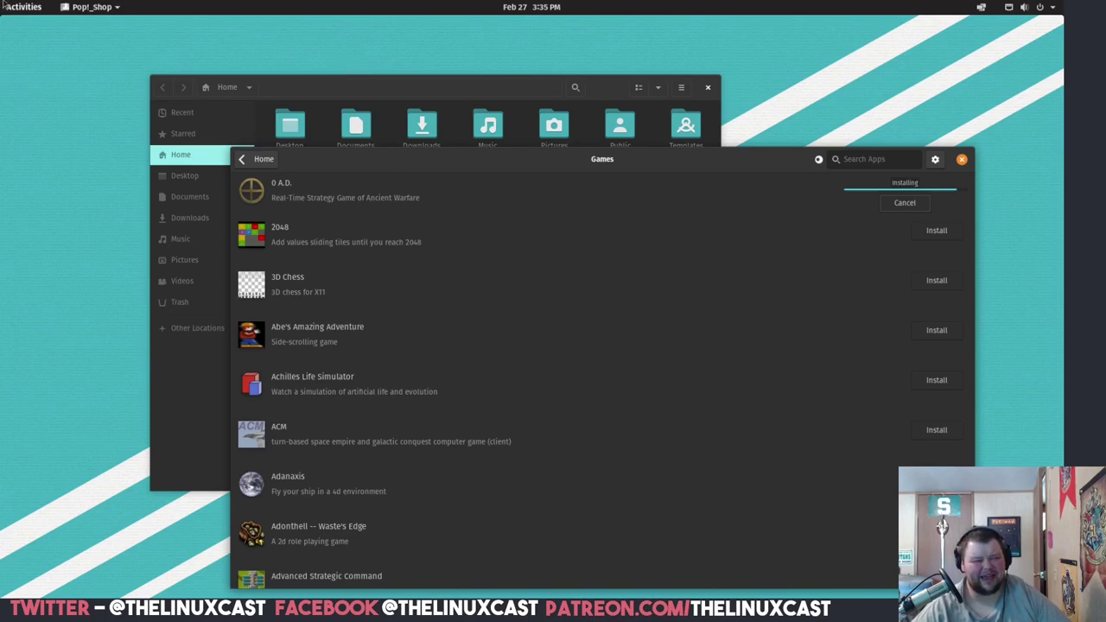
mouse_move(2, 2)
left_click(27, 422)
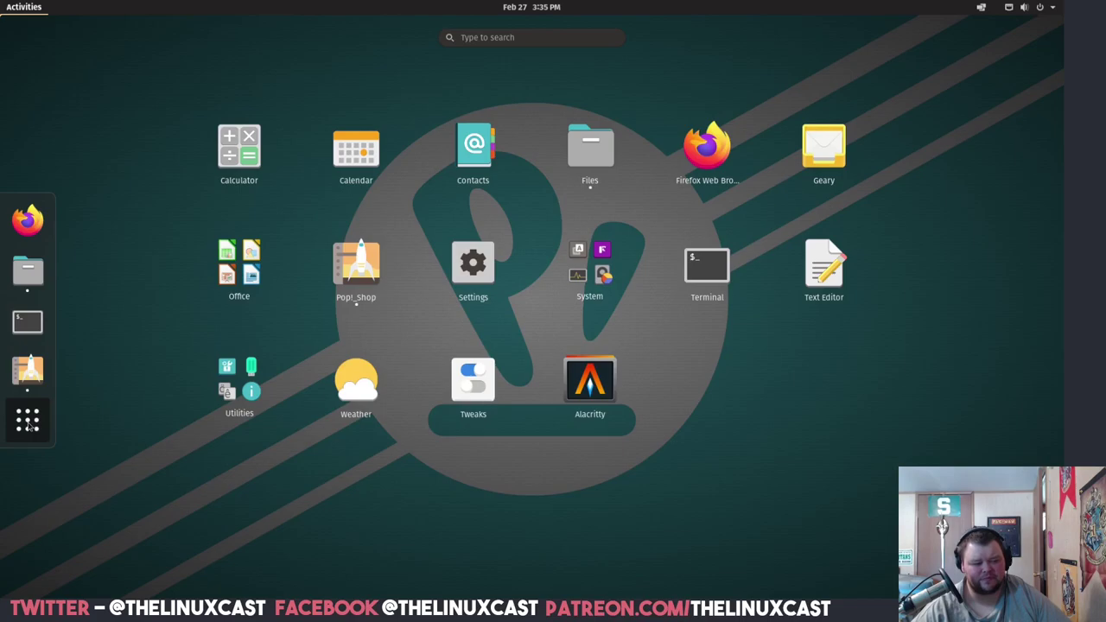
left_click(249, 390)
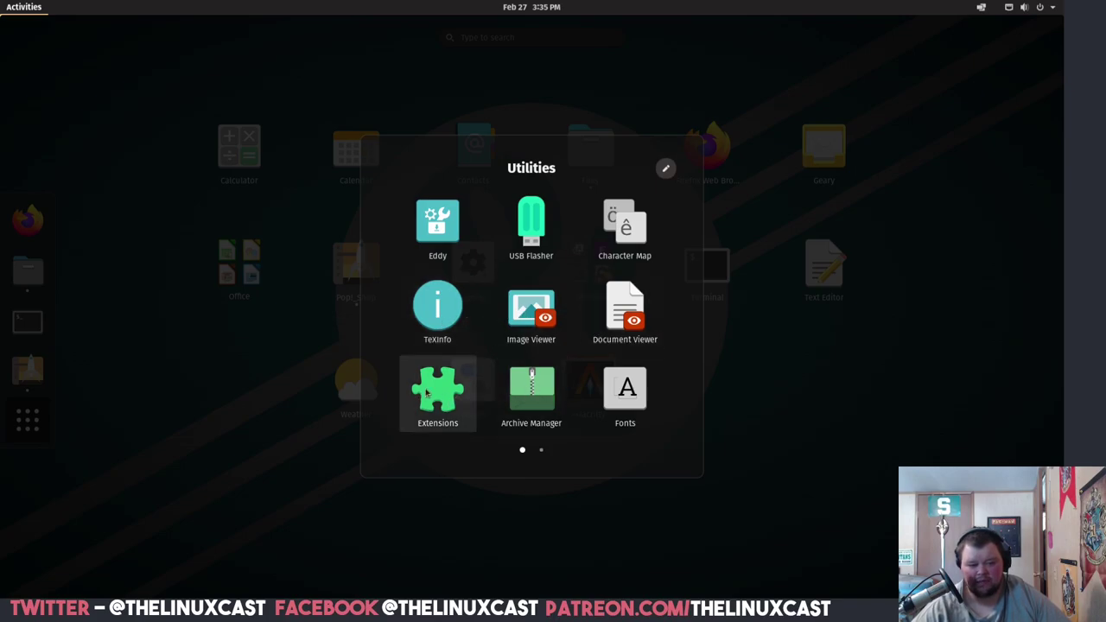
scroll(595, 391, "down", 1)
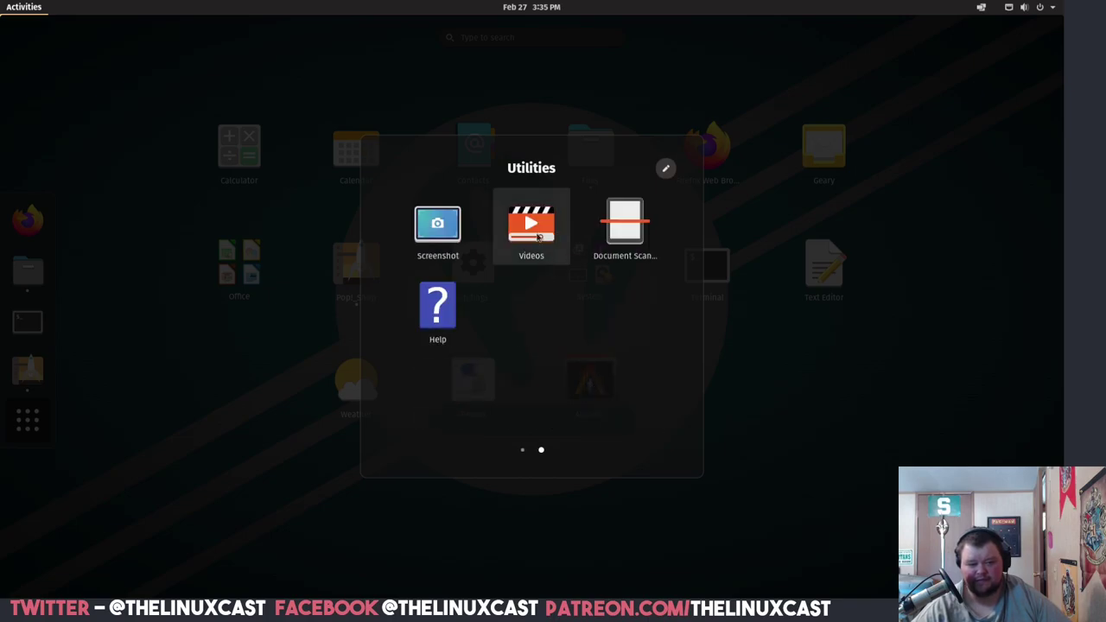
left_click(531, 210)
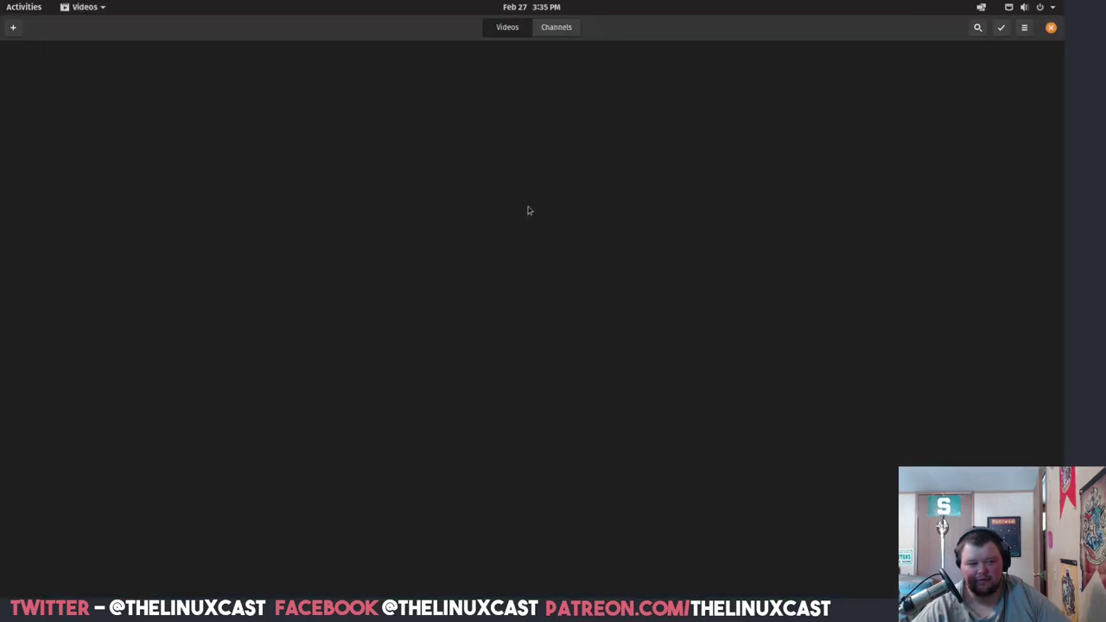
left_click(1024, 26)
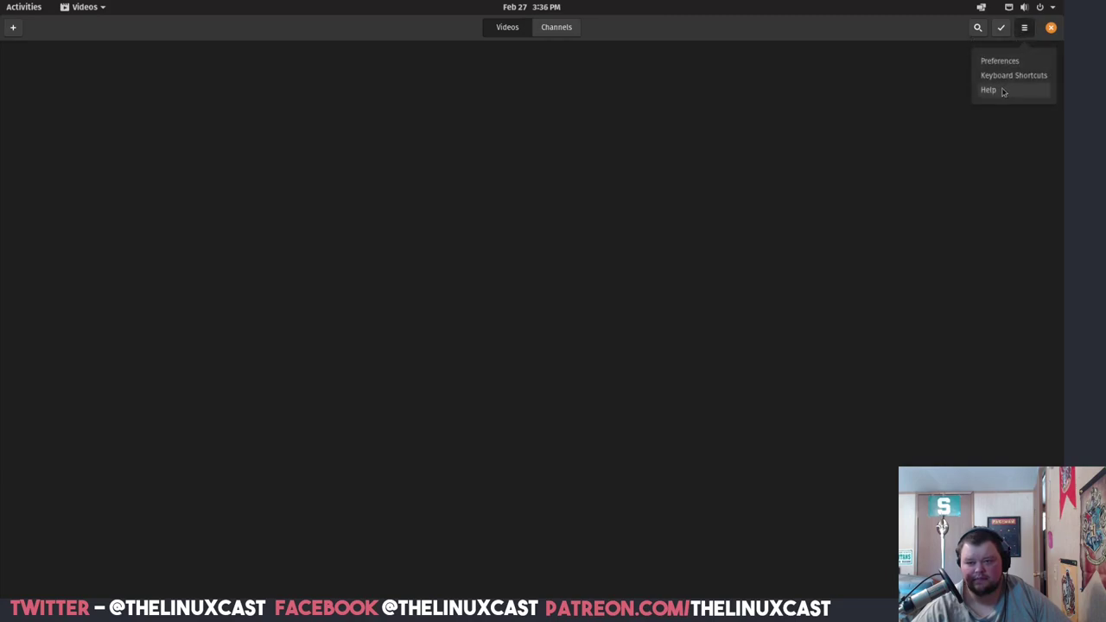
left_click(856, 59)
left_click_drag(848, 55, 670, 137)
left_click(717, 133)
key("super")
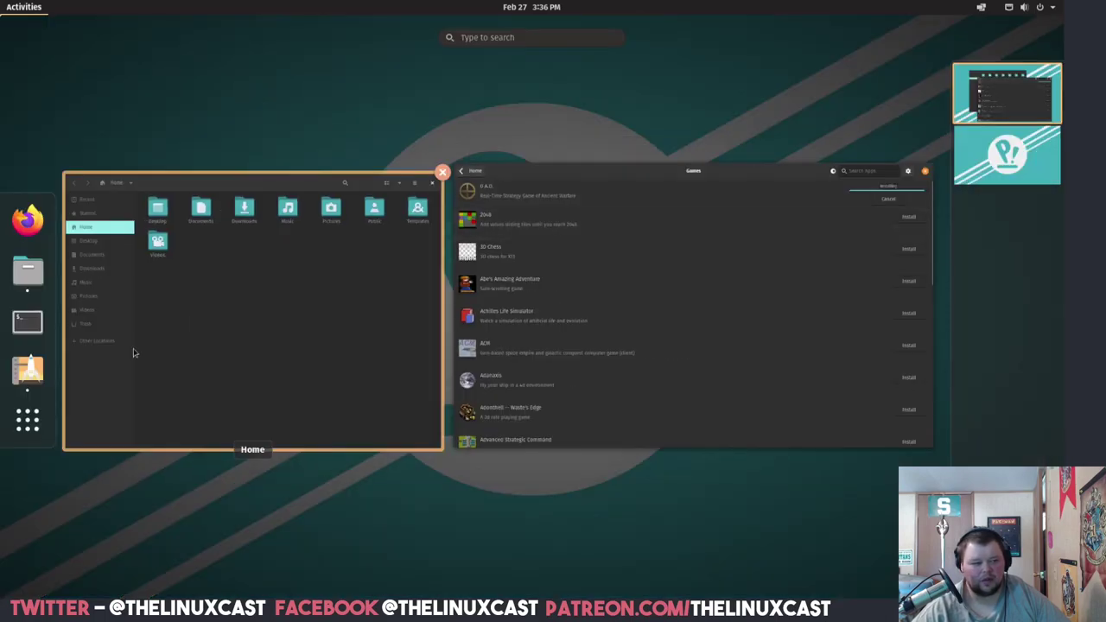
left_click(28, 421)
left_click(242, 390)
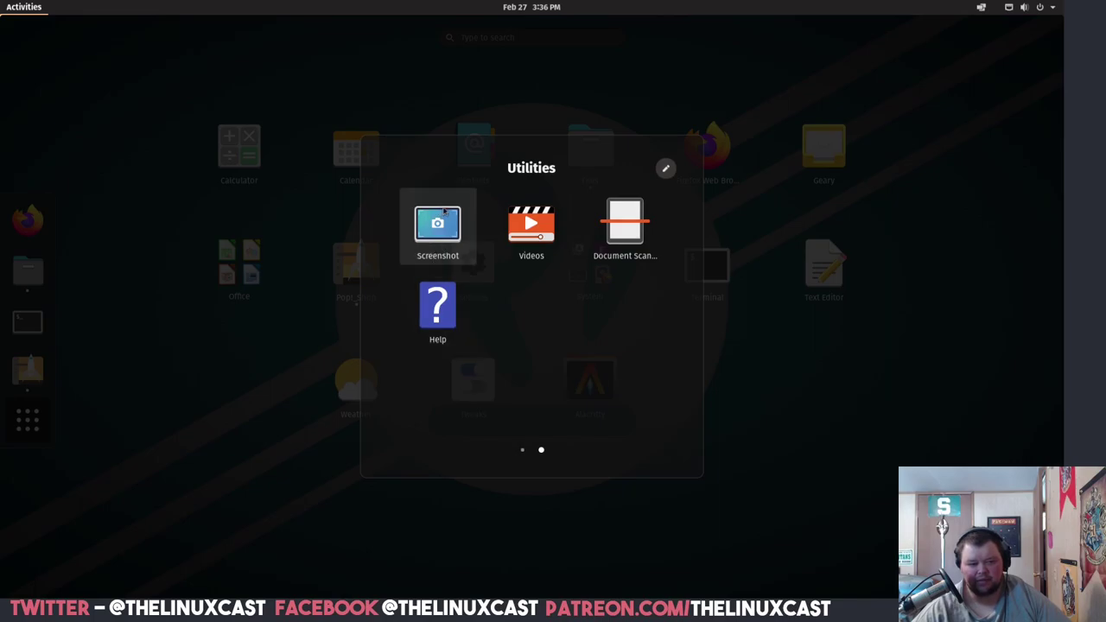
left_click(216, 485)
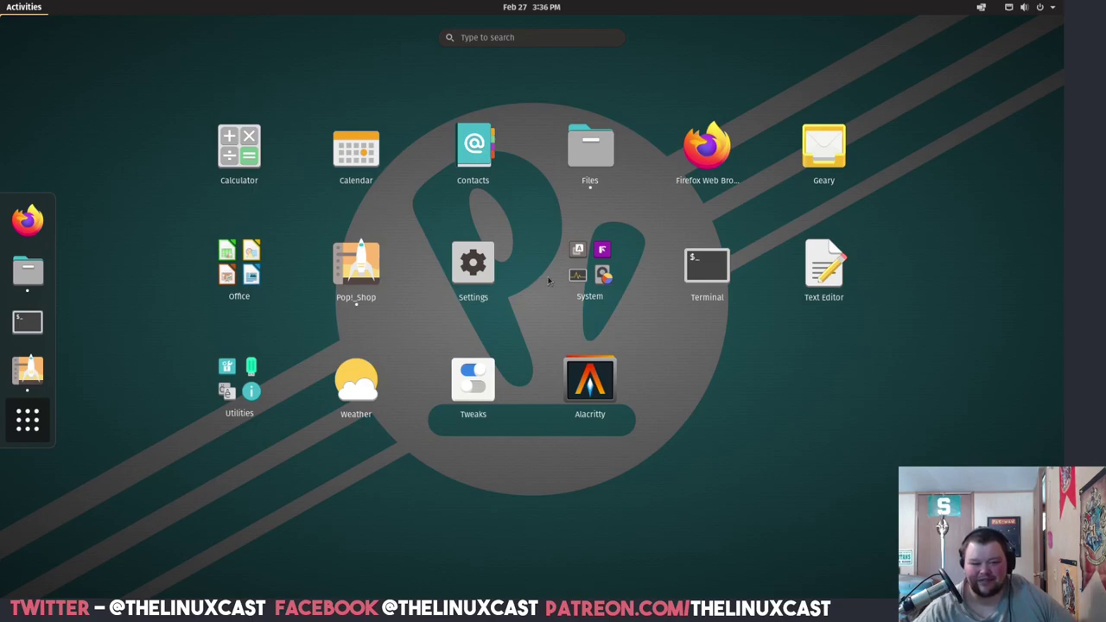
- Review the extra startup programs in Startup Applications from the System folder, then close it
left_click(598, 272)
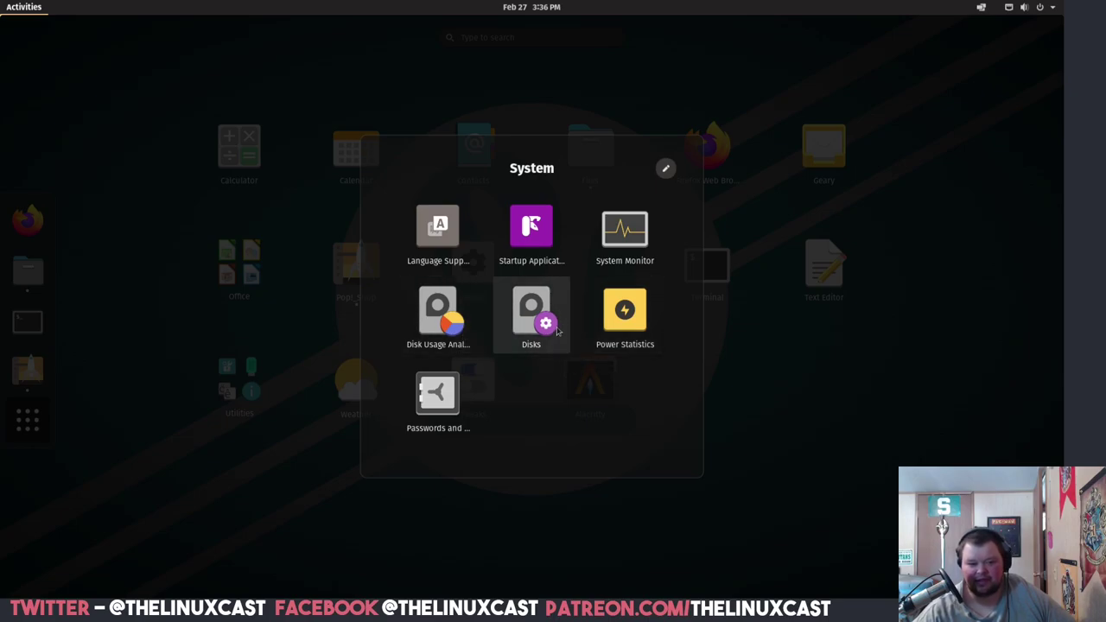
left_click(542, 230)
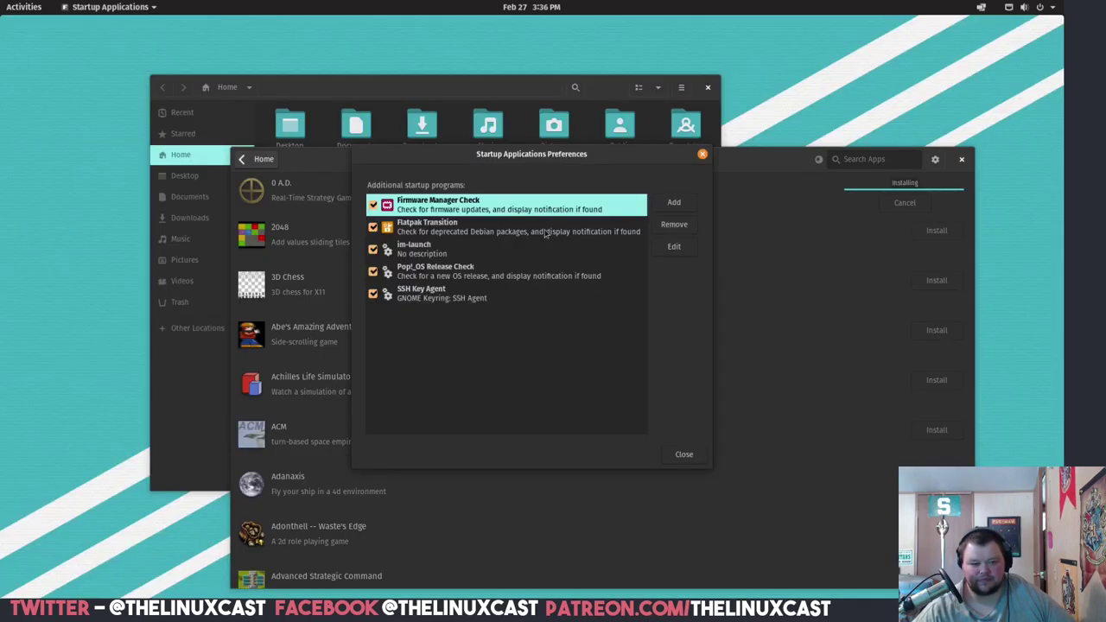
left_click_drag(534, 161, 650, 188)
left_click(800, 481)
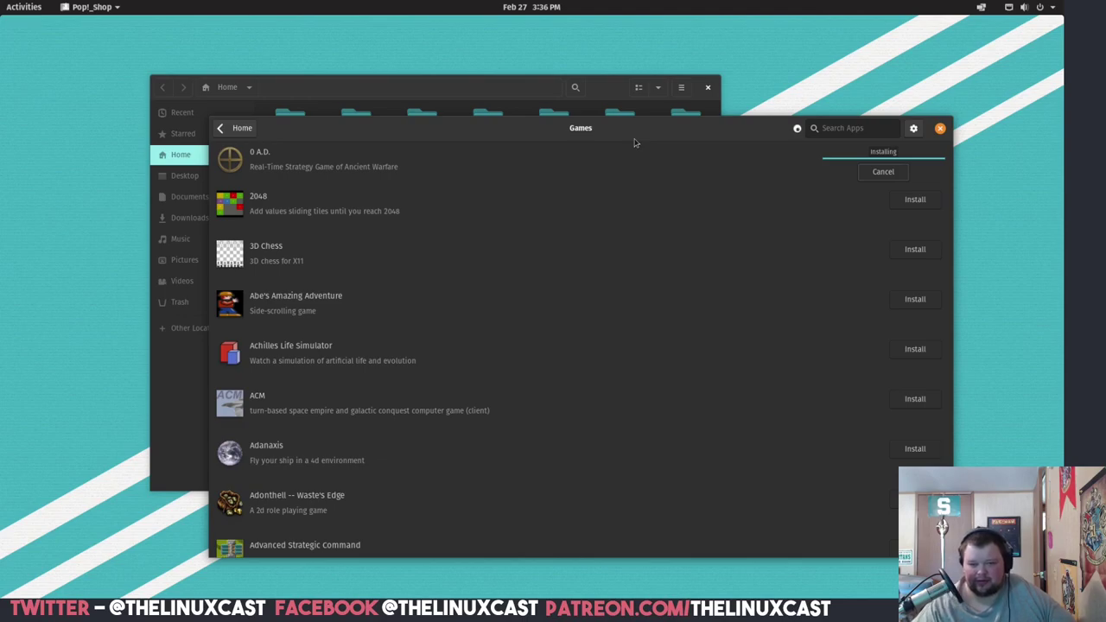
- Shift the Pop!_Shop window aside, bring Files to the front, and bring up the Activities overview
left_click_drag(467, 127, 525, 141)
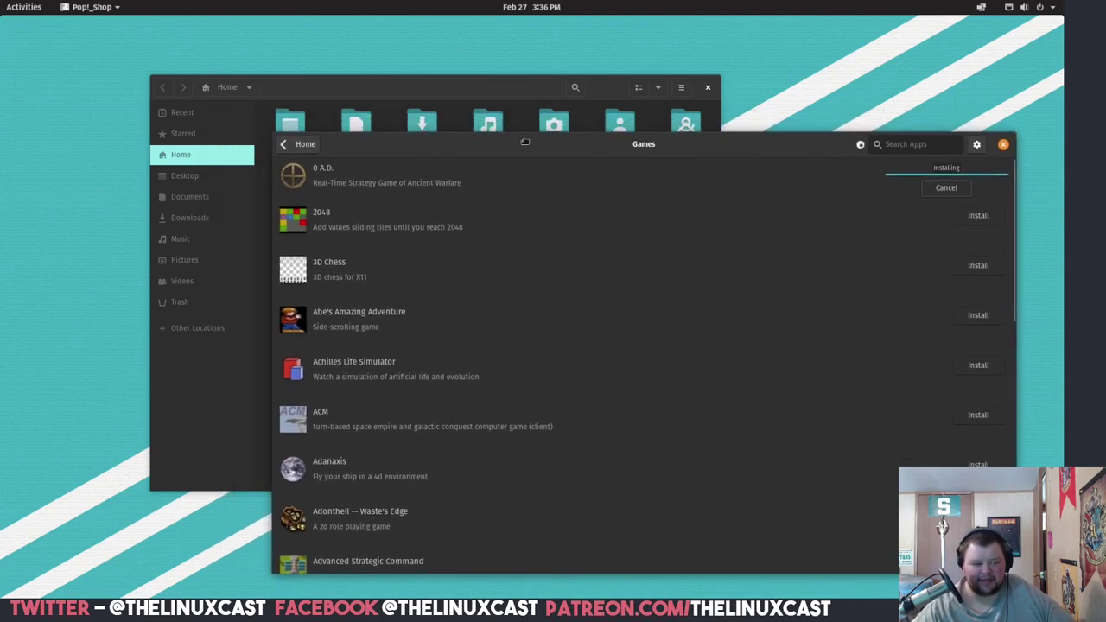
left_click(199, 435)
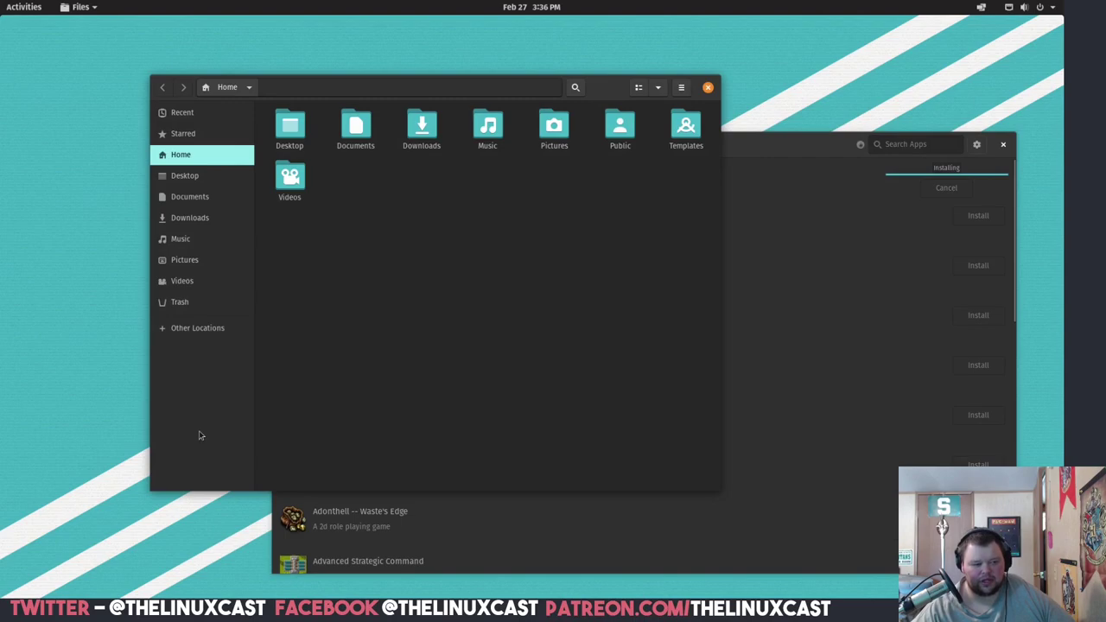
key("super")
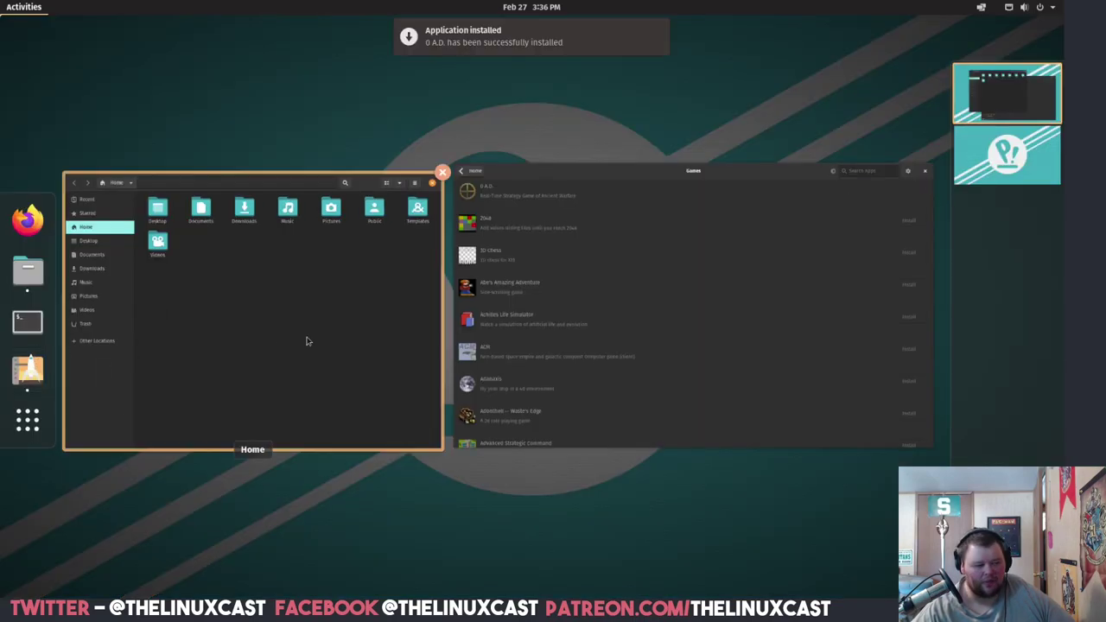
- Launch Tweaks via the 'tweaks' search and switch the Appearance applications theme to Pop
type("tweaks")
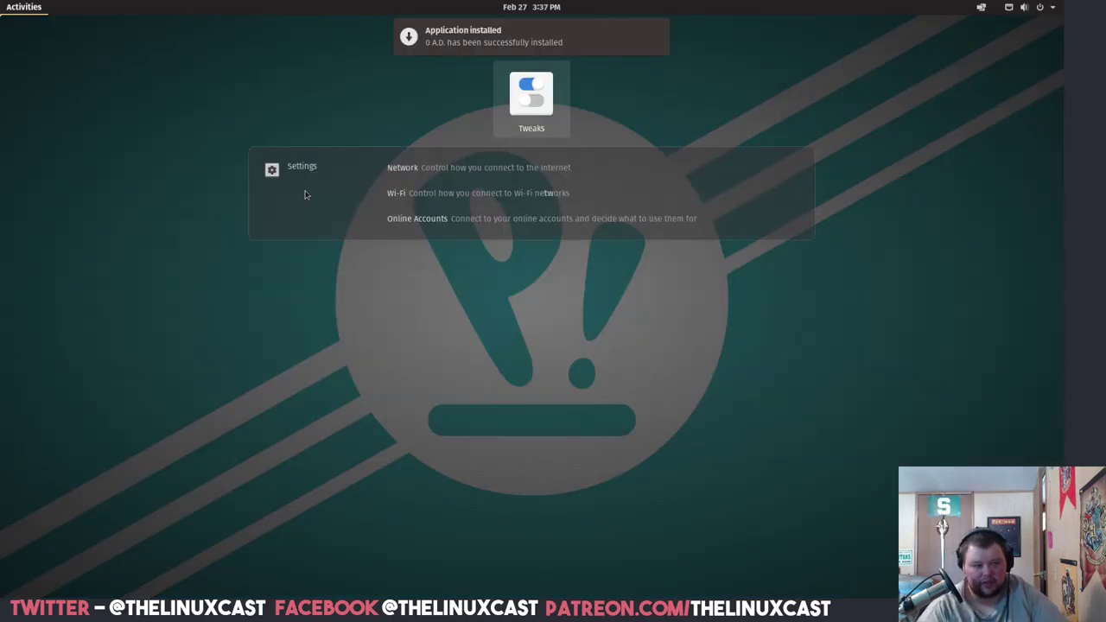
left_click(533, 94)
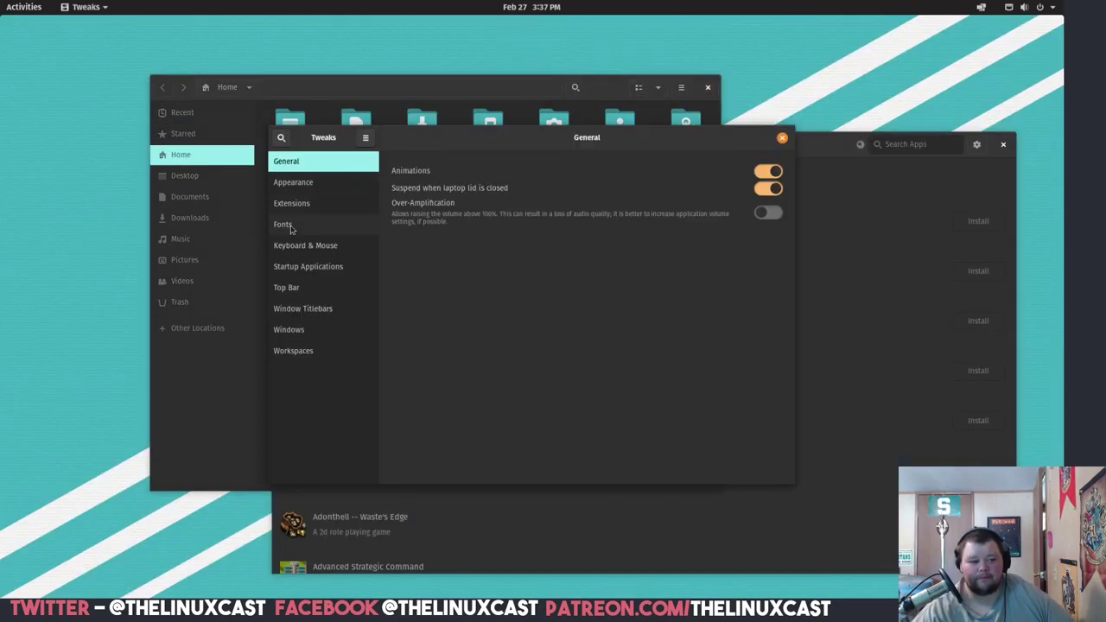
left_click(304, 183)
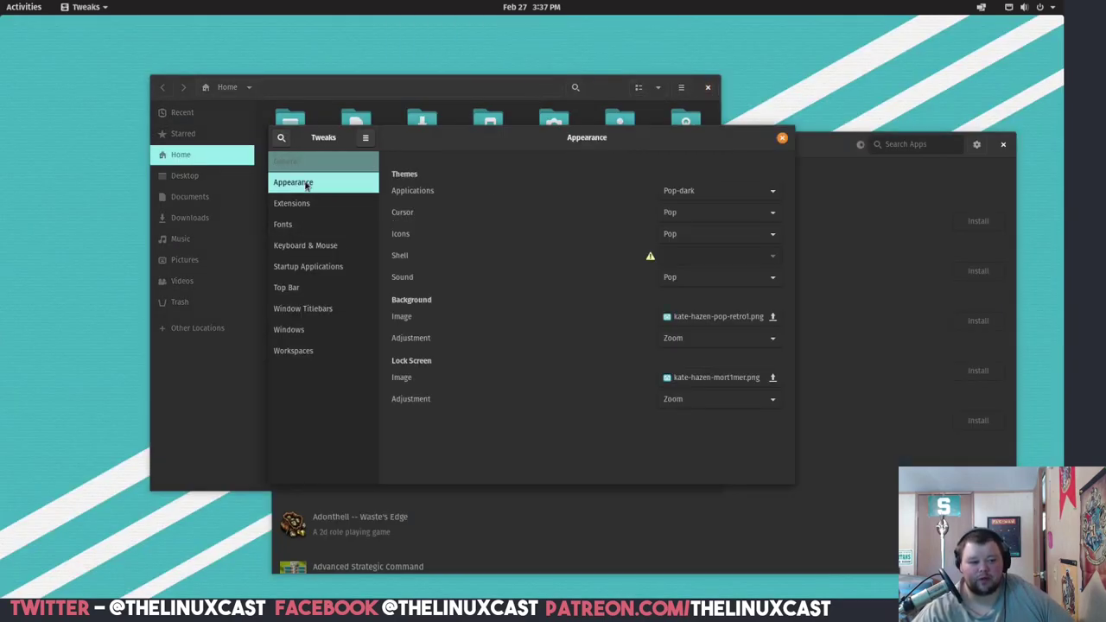
left_click(683, 197)
left_click(696, 178)
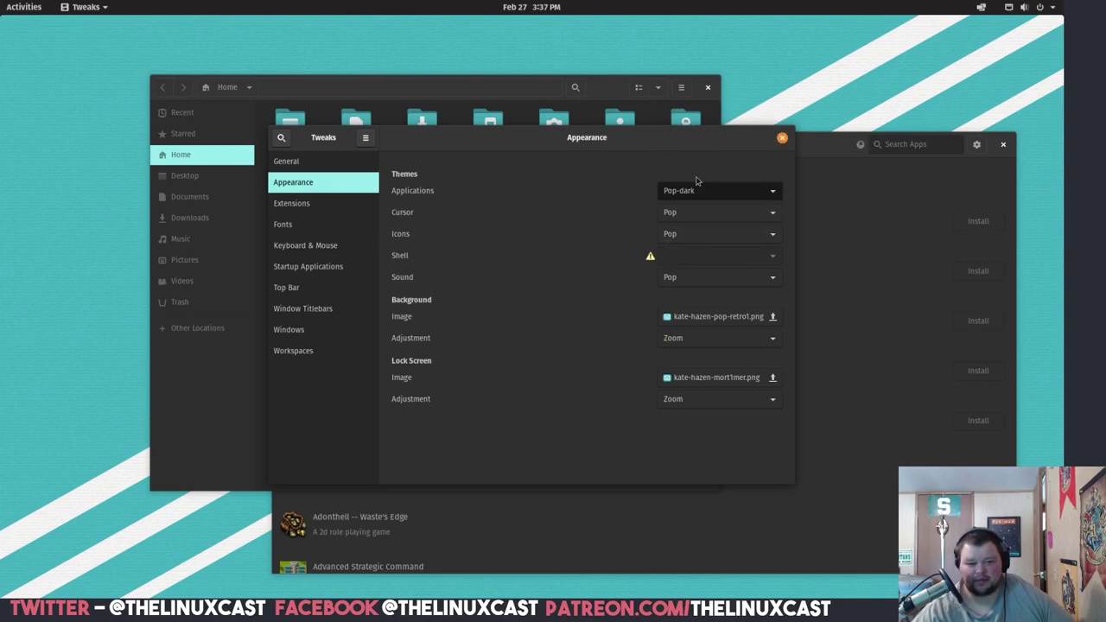
- Try the Adwaita and then Adwaita-dark application themes
left_click(714, 198)
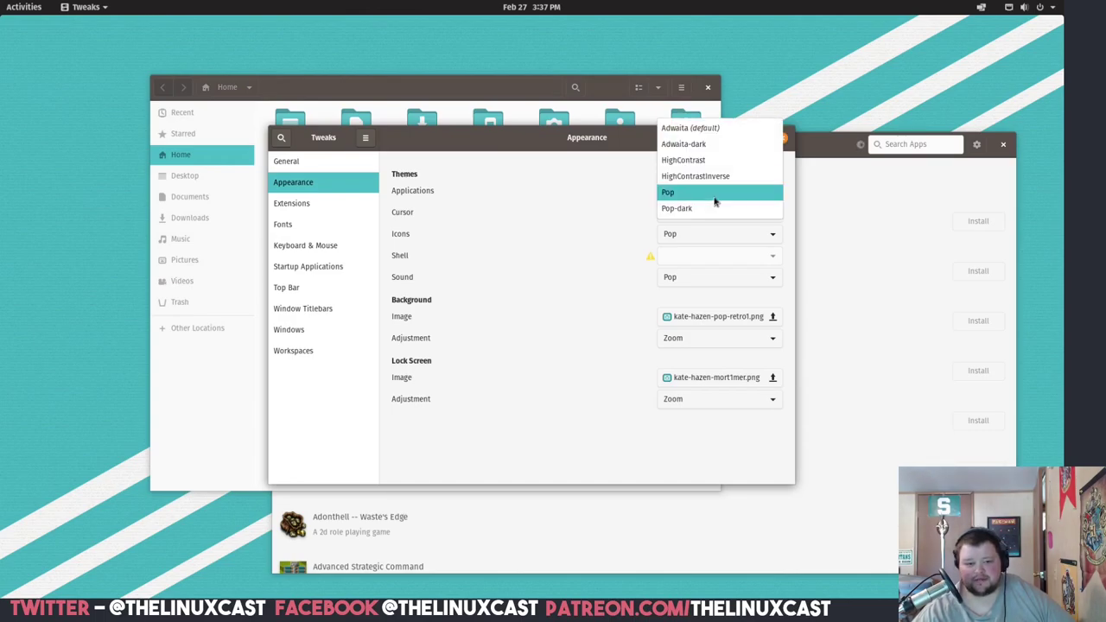
left_click(704, 132)
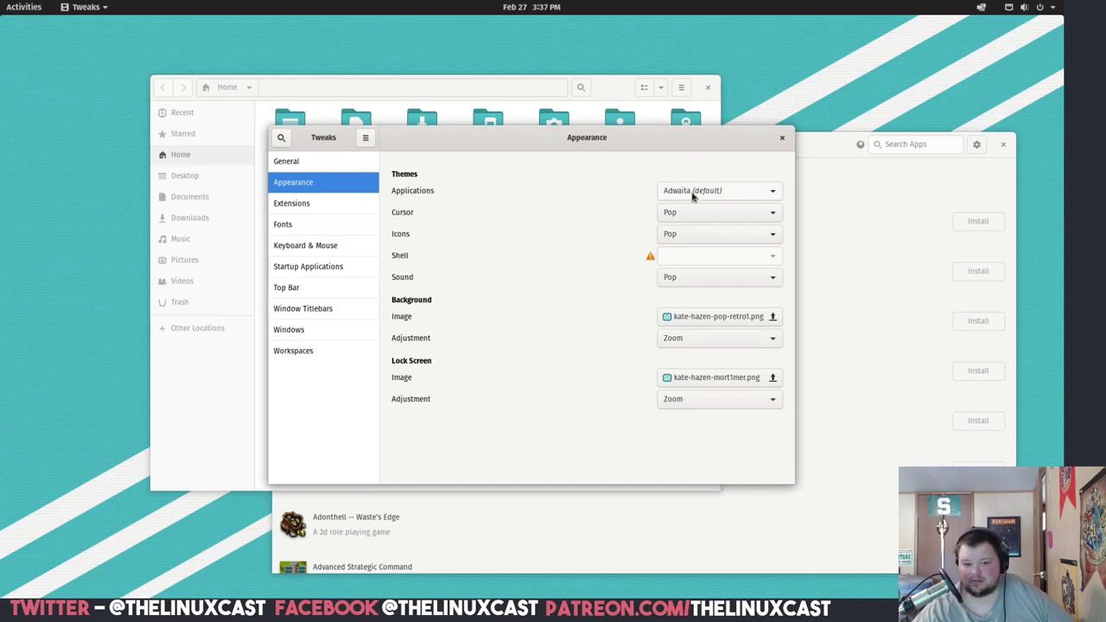
left_click(693, 197)
left_click(700, 207)
- Set the applications theme back to Pop-dark and close Tweaks
left_click(703, 192)
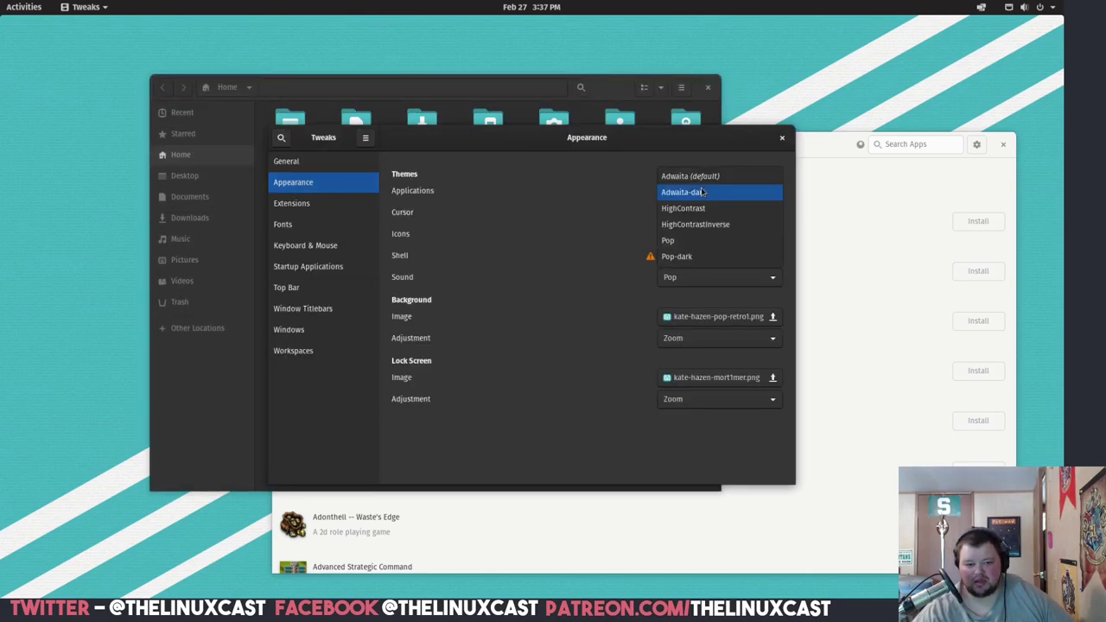
left_click(696, 255)
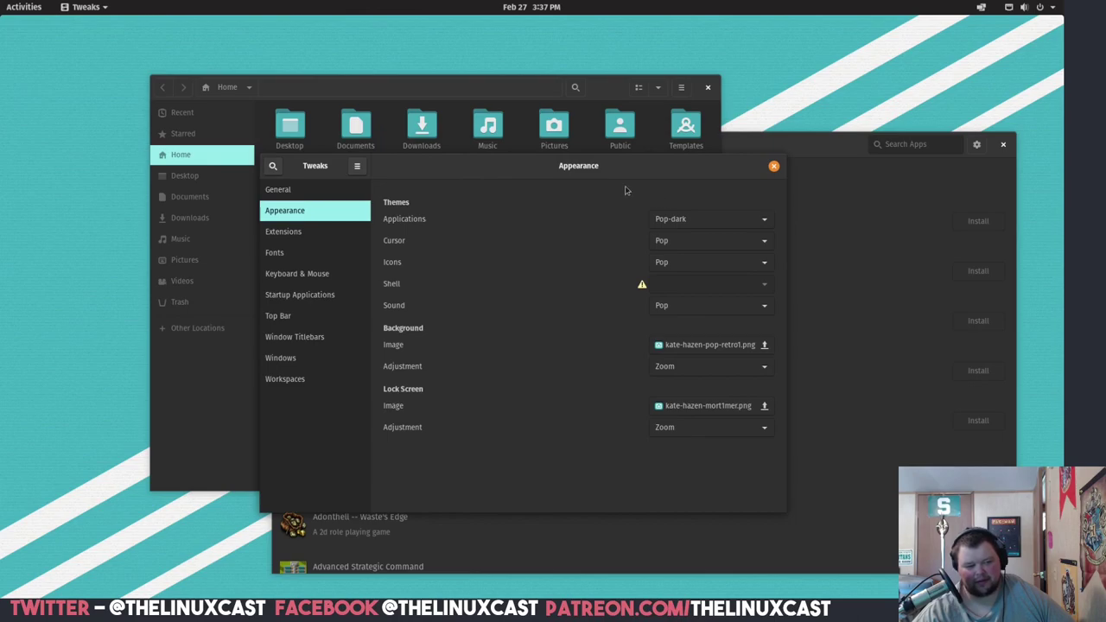
left_click(772, 168)
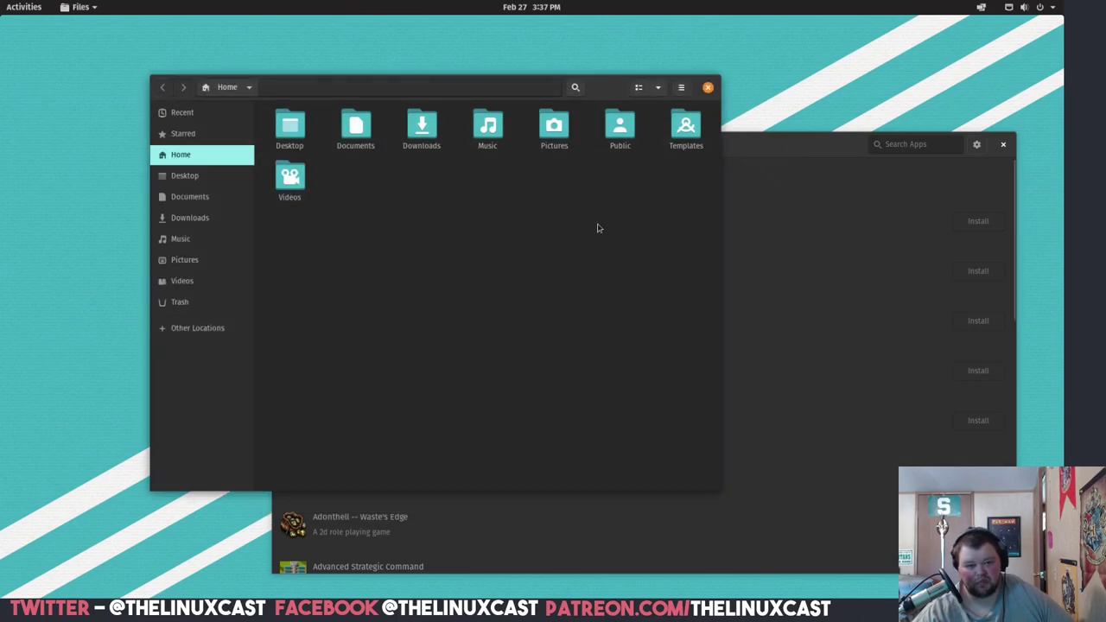